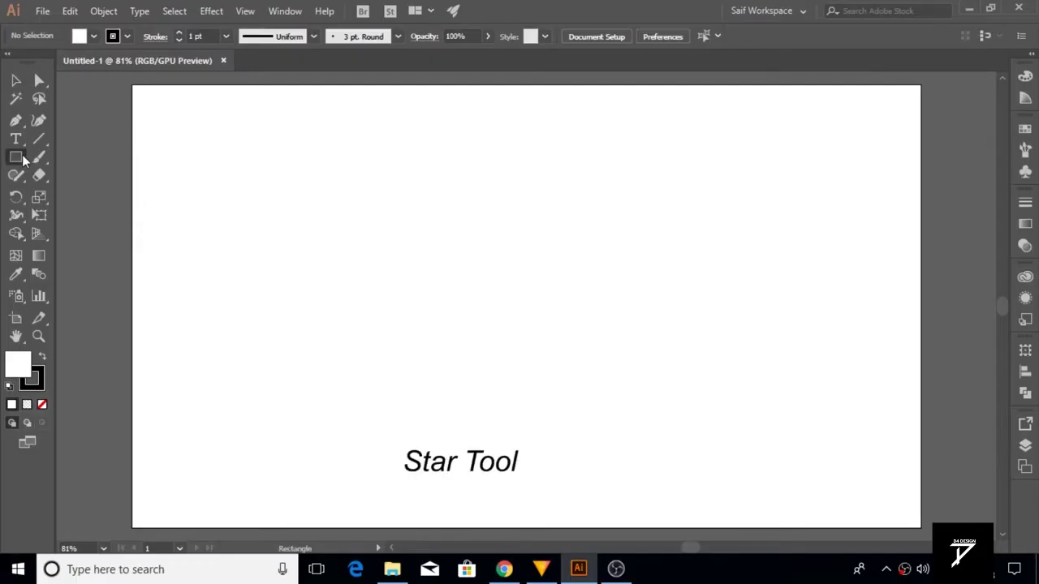
Step: Draw a large five-pointed star in the centre of the artboard with the Star Tool
click(24, 160)
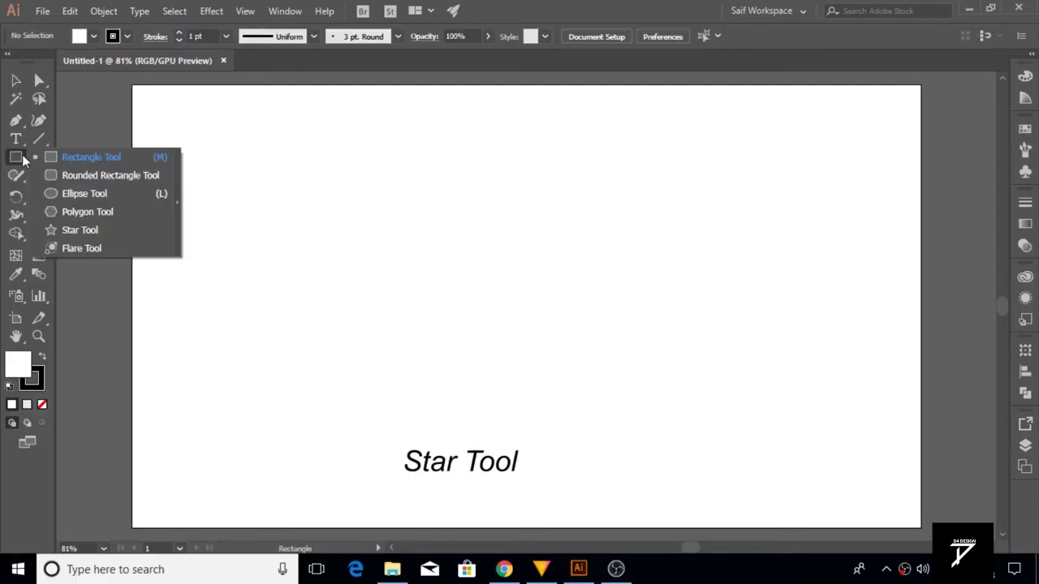
click(62, 228)
drag(524, 306, 659, 454)
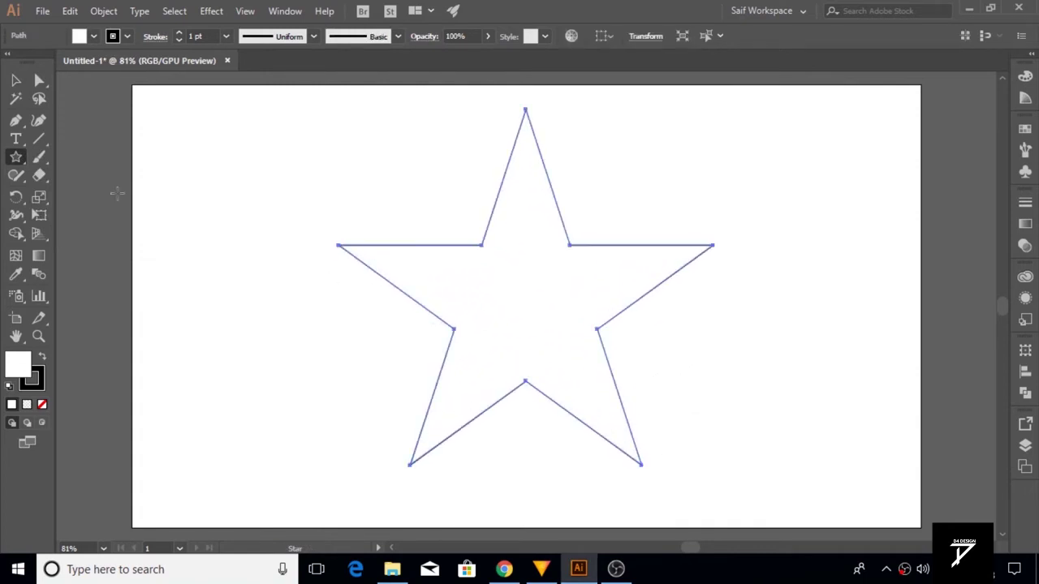
click(25, 160)
click(61, 211)
Step: Create a three-sided polygon and size it as a tall triangle inside the star's lower centre
click(253, 291)
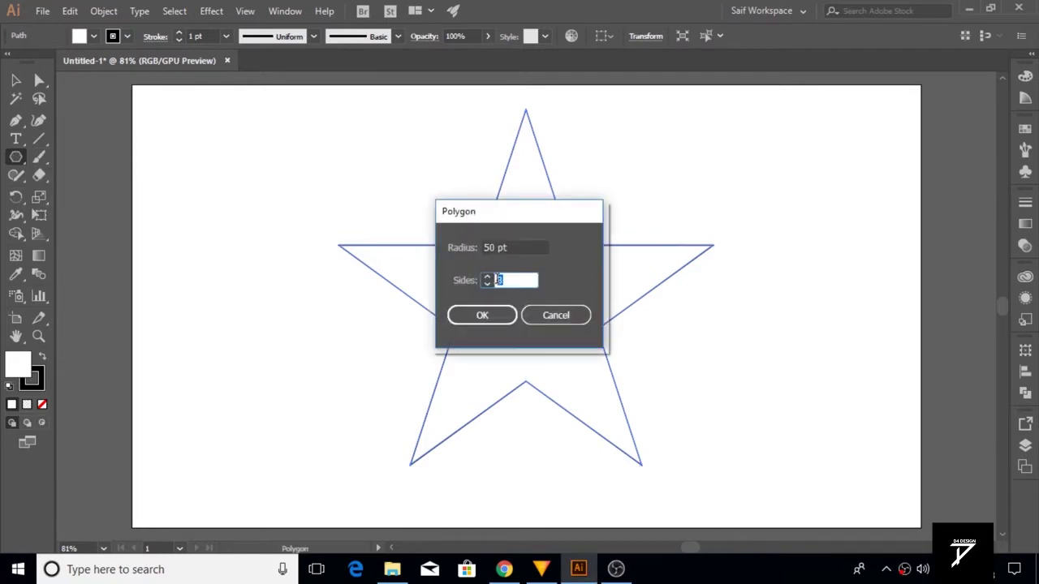
click(488, 316)
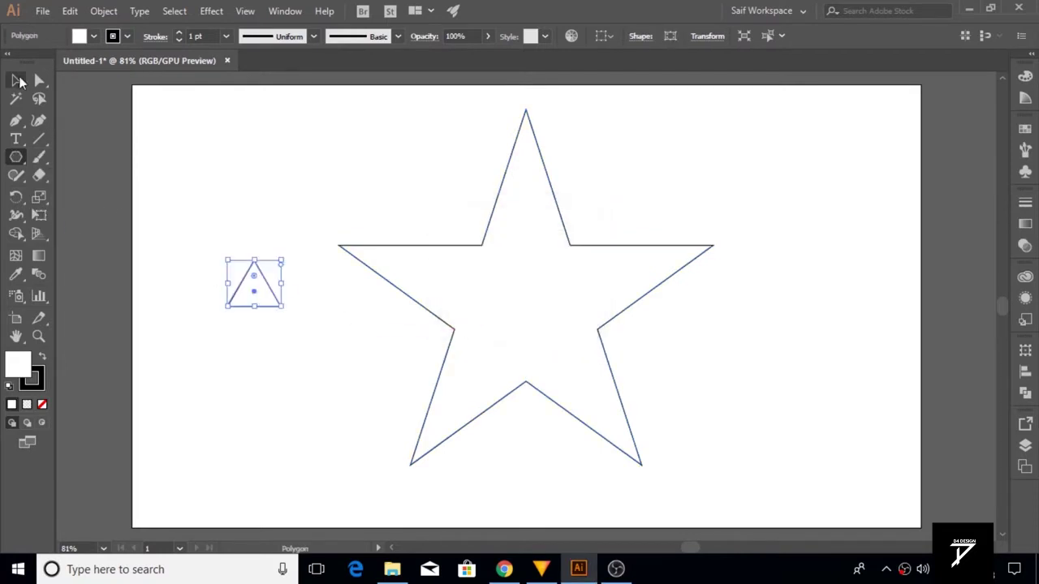
click(18, 80)
mouse_move(269, 287)
mouse_down()
mouse_move(544, 302)
mouse_move(576, 370)
mouse_up()
mouse_move(560, 312)
mouse_down()
mouse_move(557, 334)
mouse_move(524, 369)
mouse_move(524, 399)
mouse_up()
drag(575, 329, 588, 330)
drag(526, 258, 528, 239)
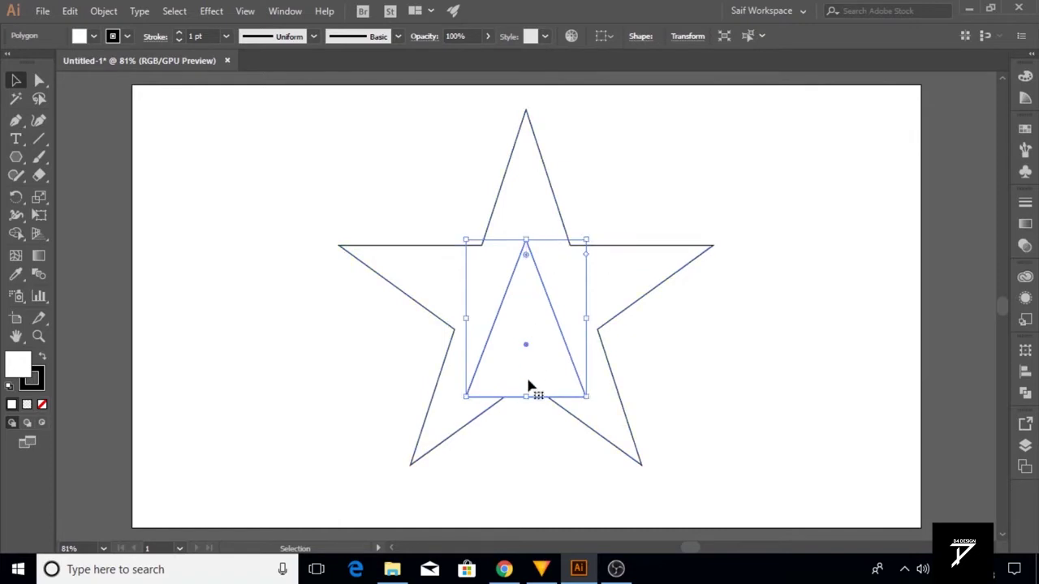
drag(524, 398, 526, 402)
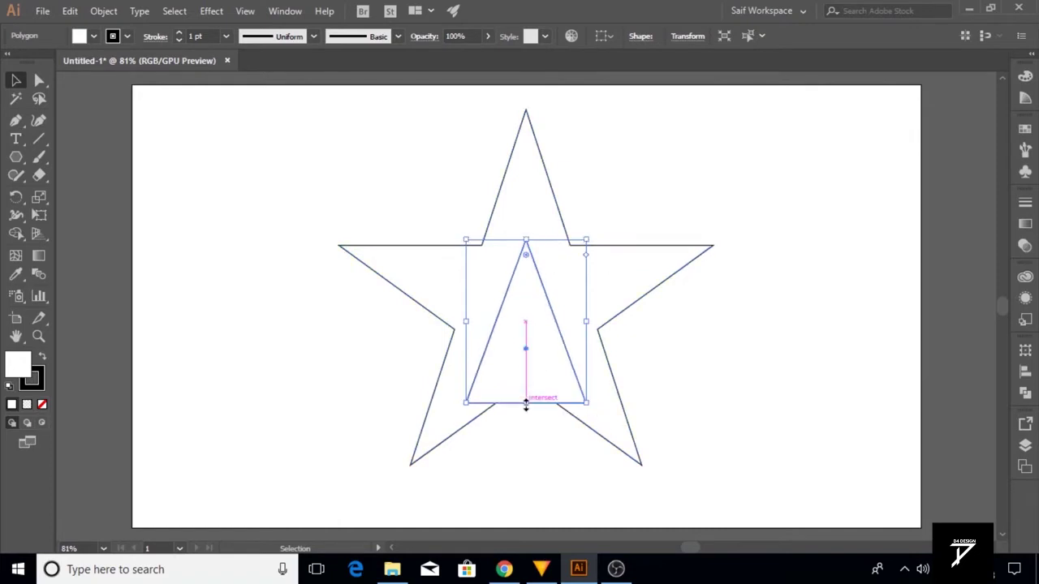
Step: Subtract the triangle from the star with Pathfinder Minus Front
key(ctrl+a)
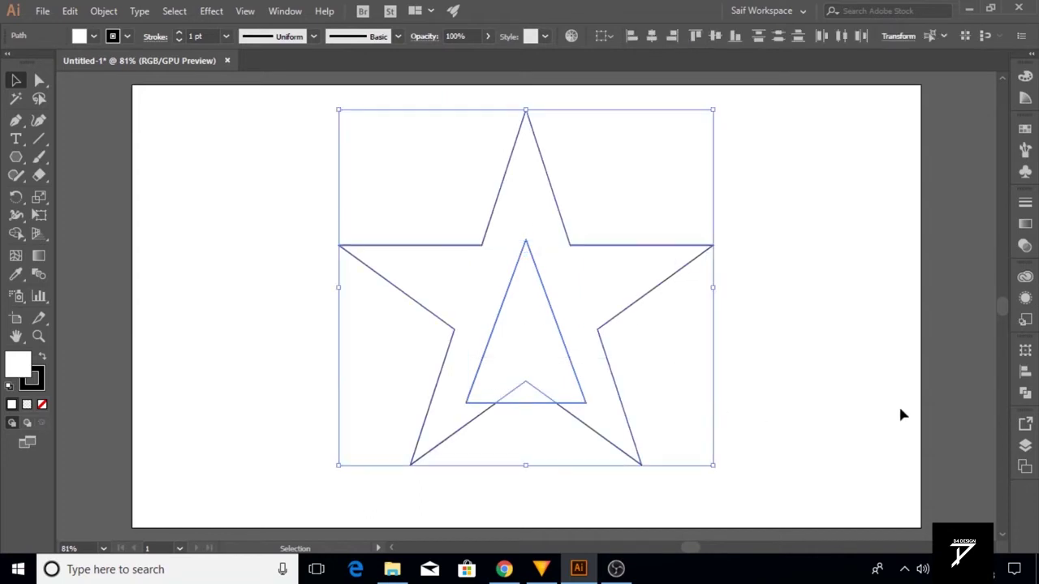
key(ctrl+shift+F9)
click(875, 383)
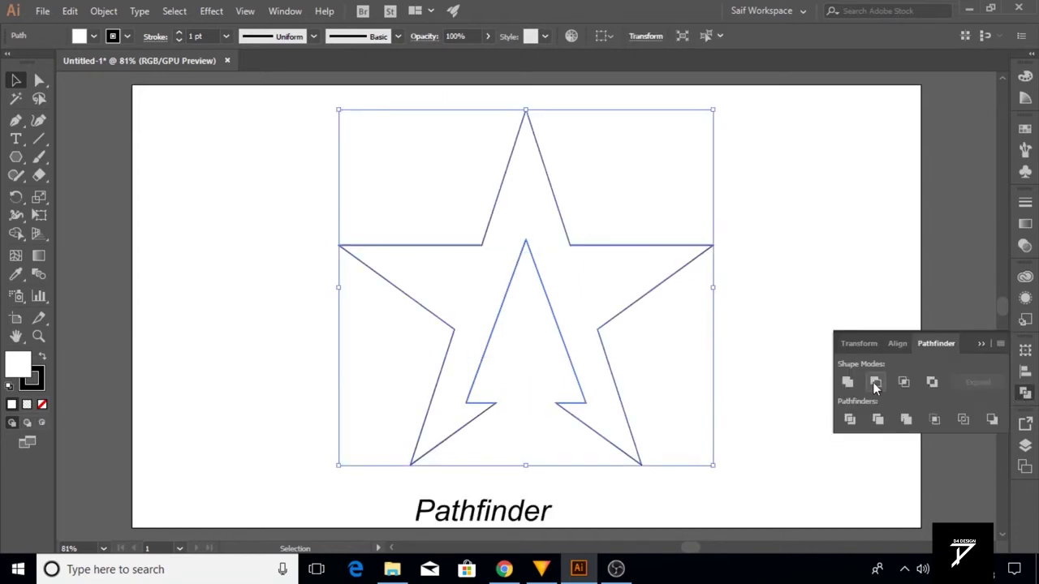
click(980, 344)
click(687, 312)
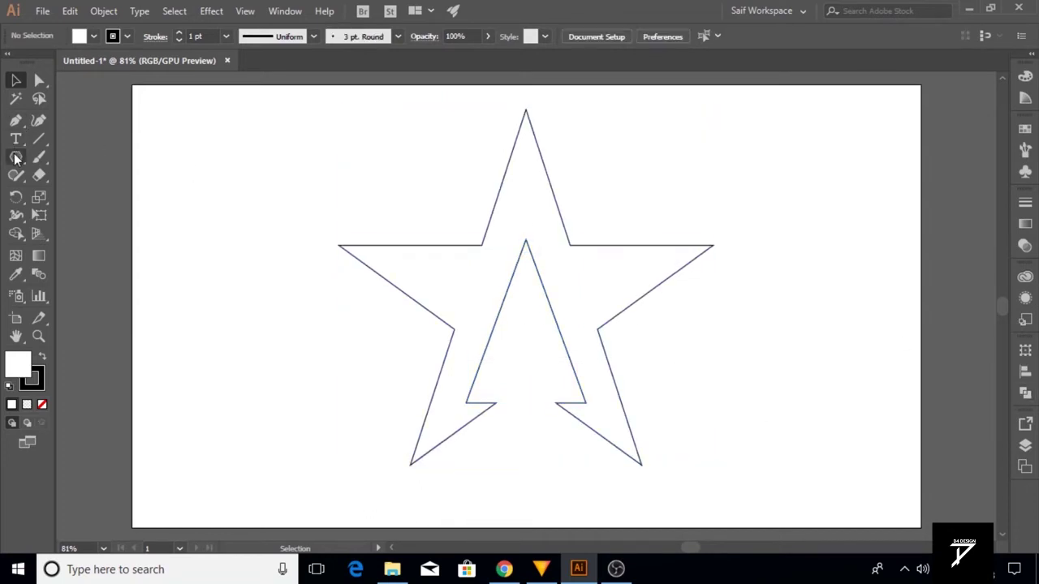
drag(15, 157, 82, 155)
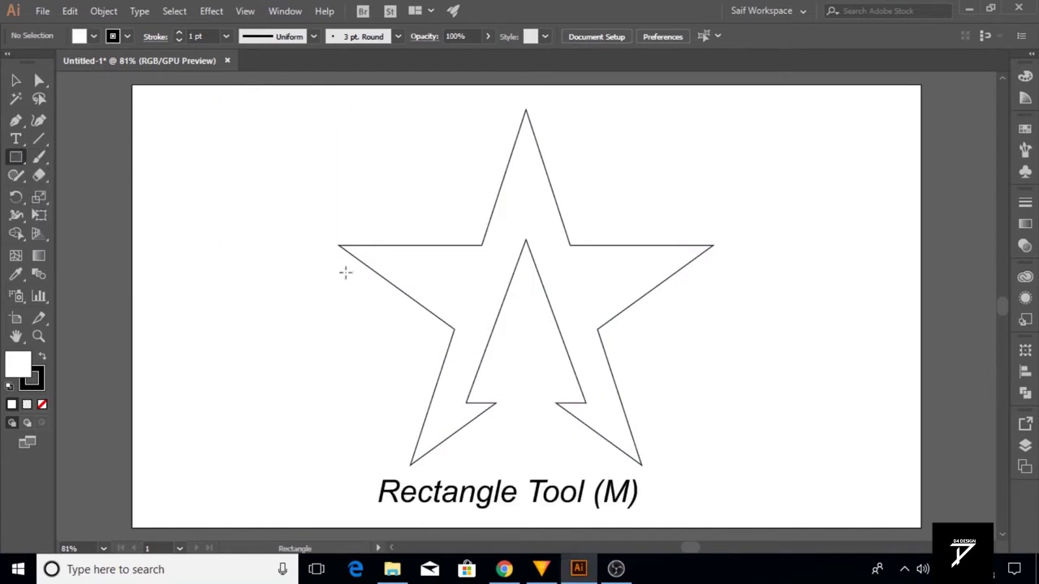
Step: Cut a thin horizontal bar out of the star's upper arms using Pathfinder Minus Front
drag(345, 265, 708, 274)
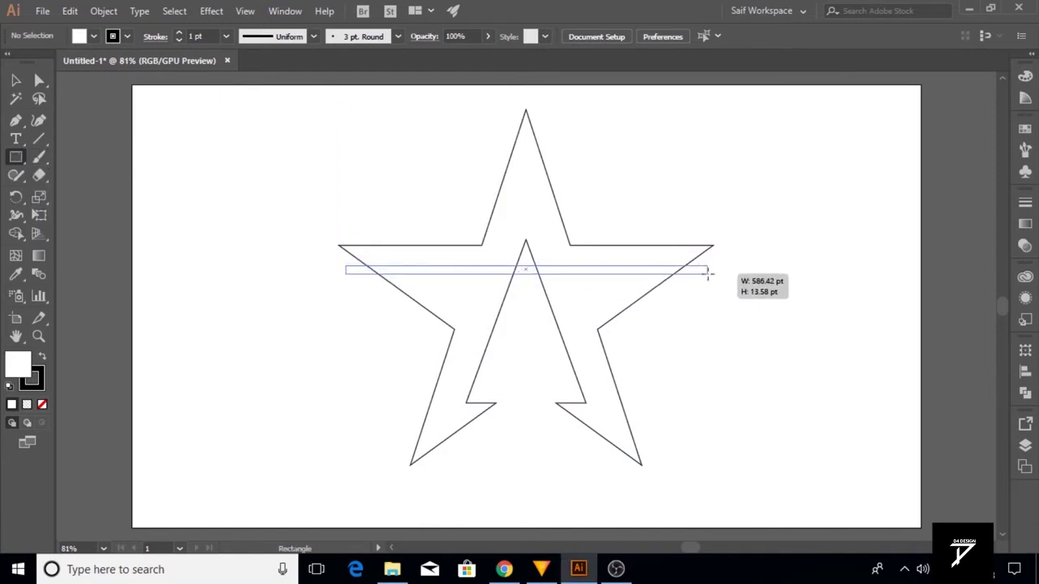
drag(708, 274, 708, 275)
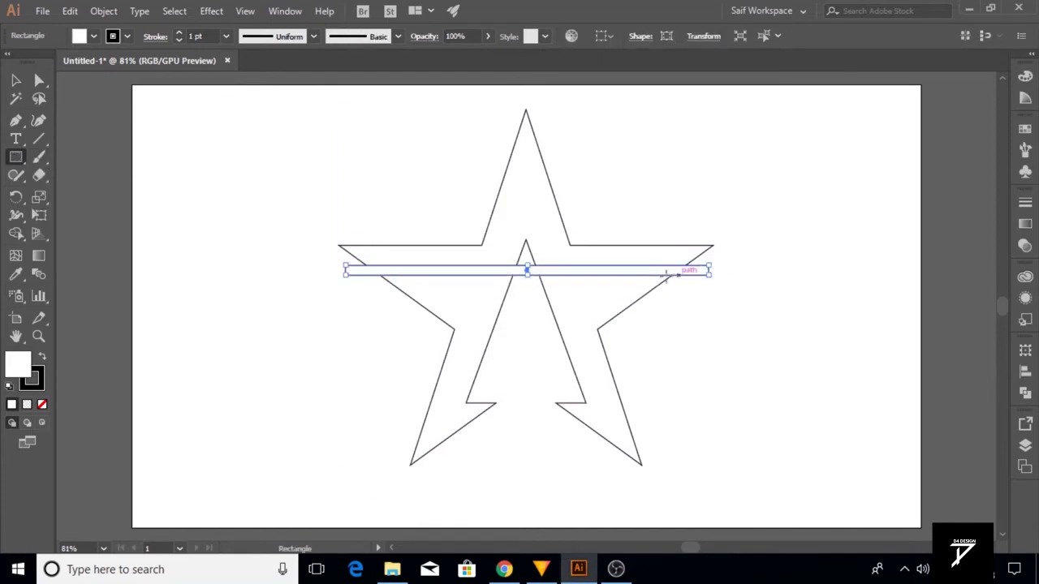
key(v)
key(ctrl+a)
click(1025, 392)
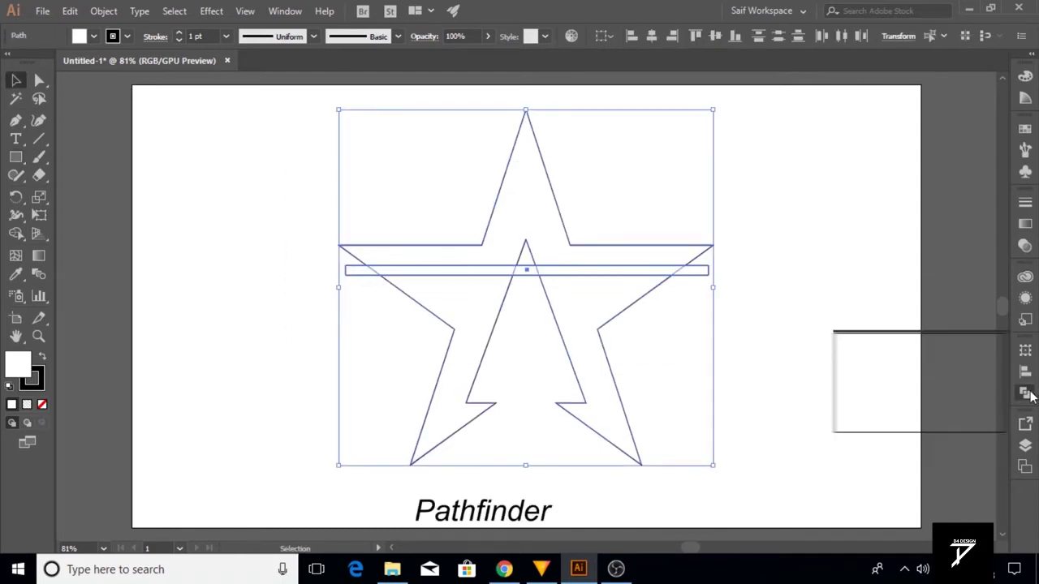
click(875, 383)
click(983, 344)
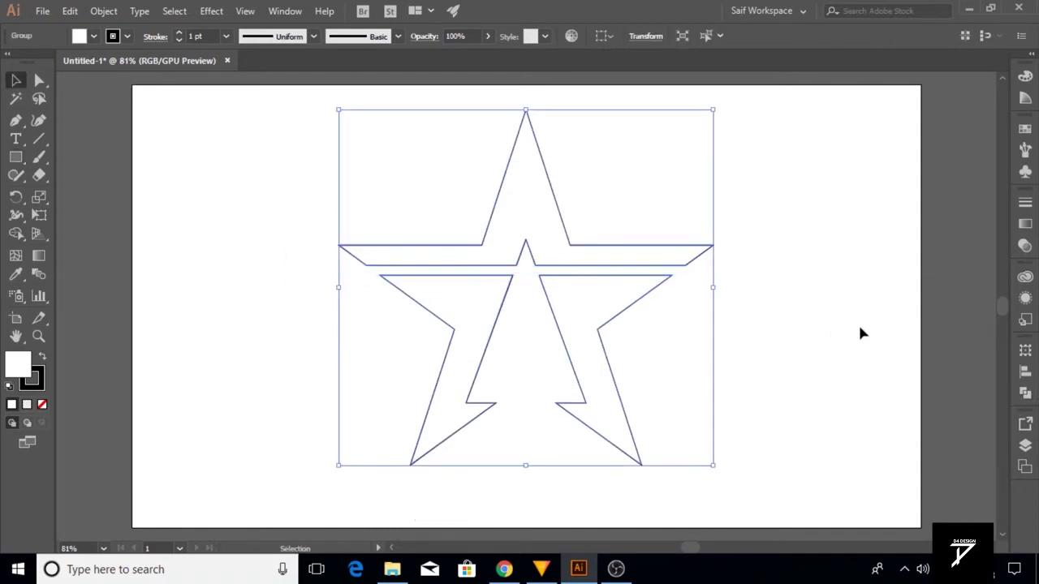
click(858, 322)
drag(21, 162, 81, 156)
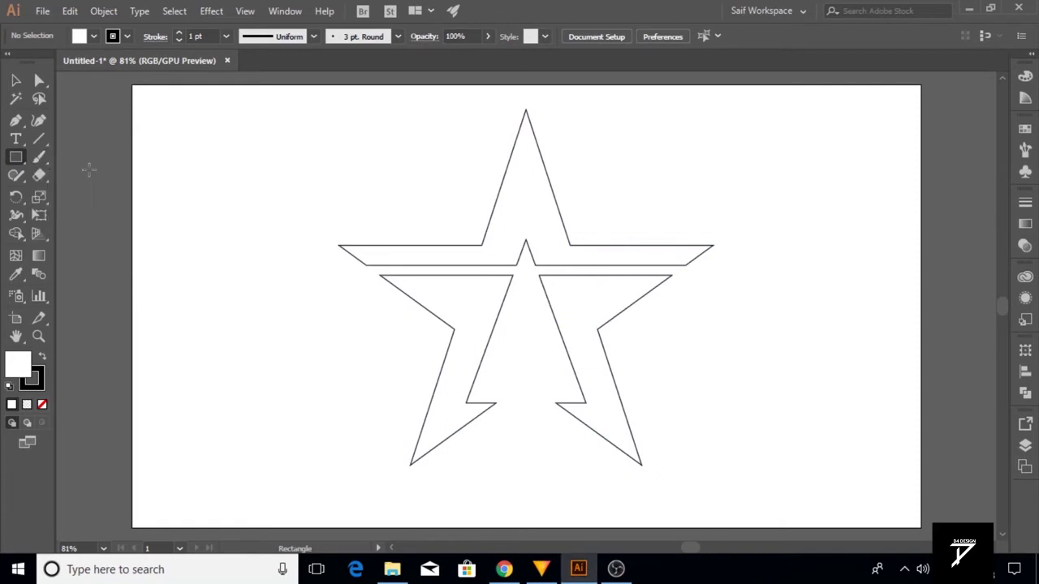
Step: Subtract a small rectangle across the triangle opening to form the A's crossbar gap
drag(480, 328, 578, 358)
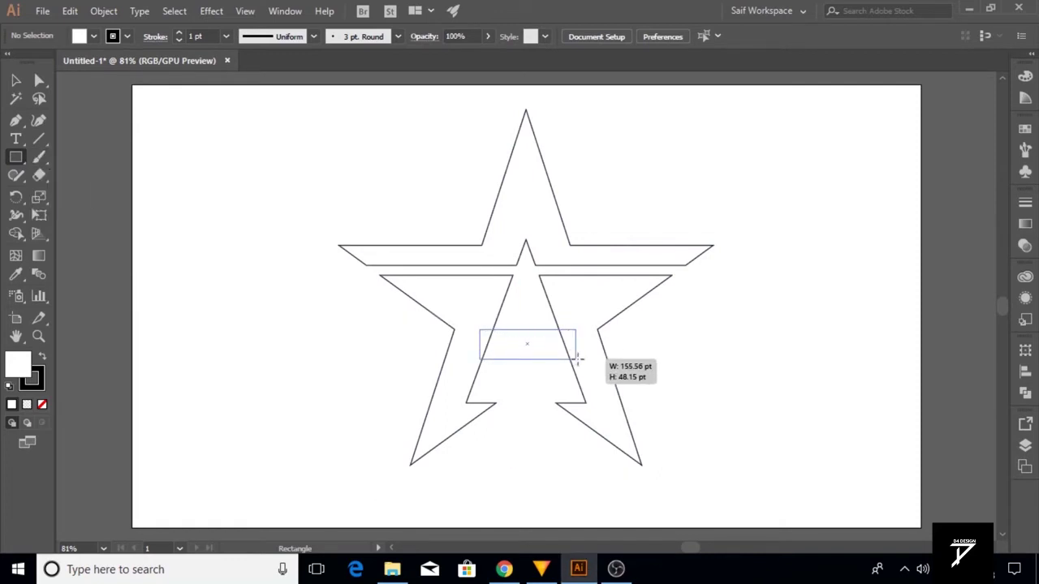
drag(578, 358, 469, 360)
key(v)
drag(317, 286, 679, 427)
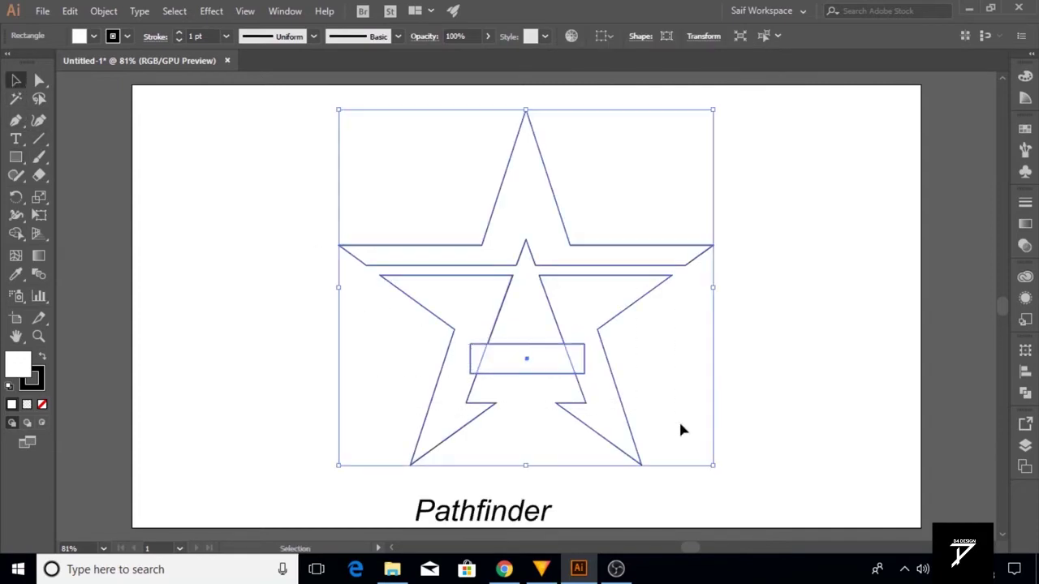
click(1026, 393)
click(846, 383)
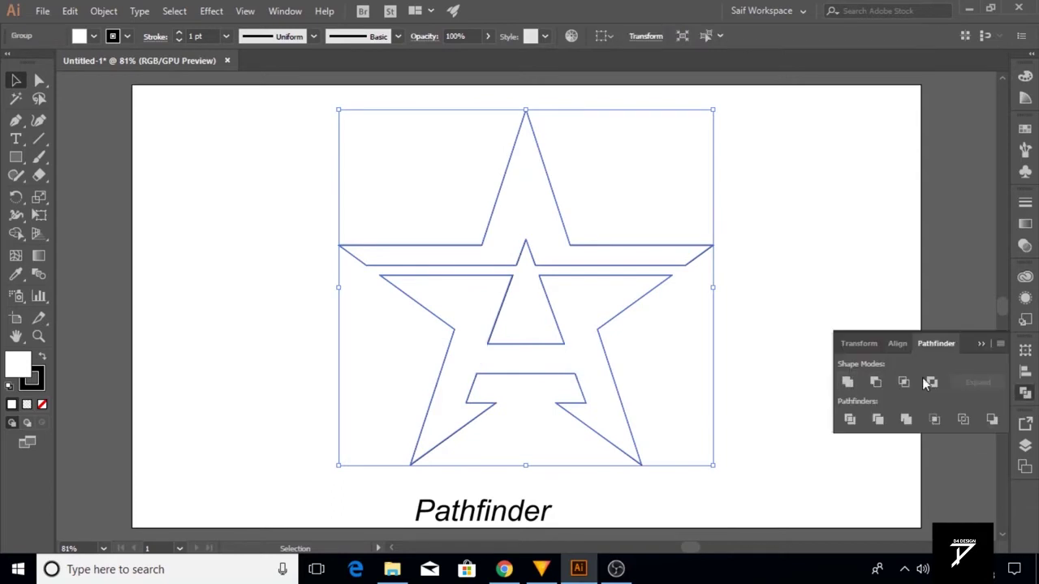
click(981, 343)
click(779, 291)
click(569, 320)
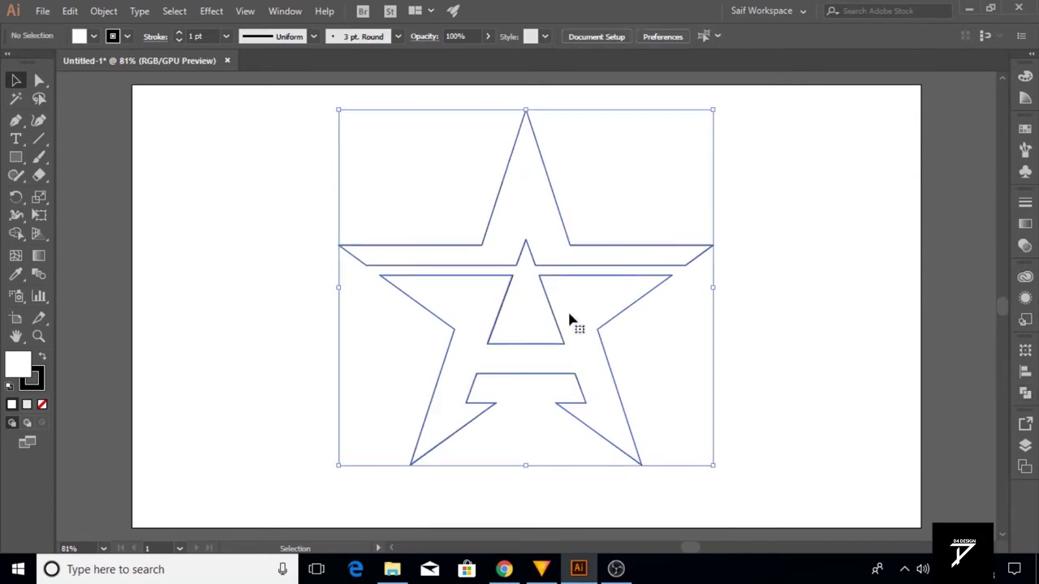
Step: Duplicate the star to the right, ungroup the original, and fill its top piece red
drag(415, 299, 777, 287)
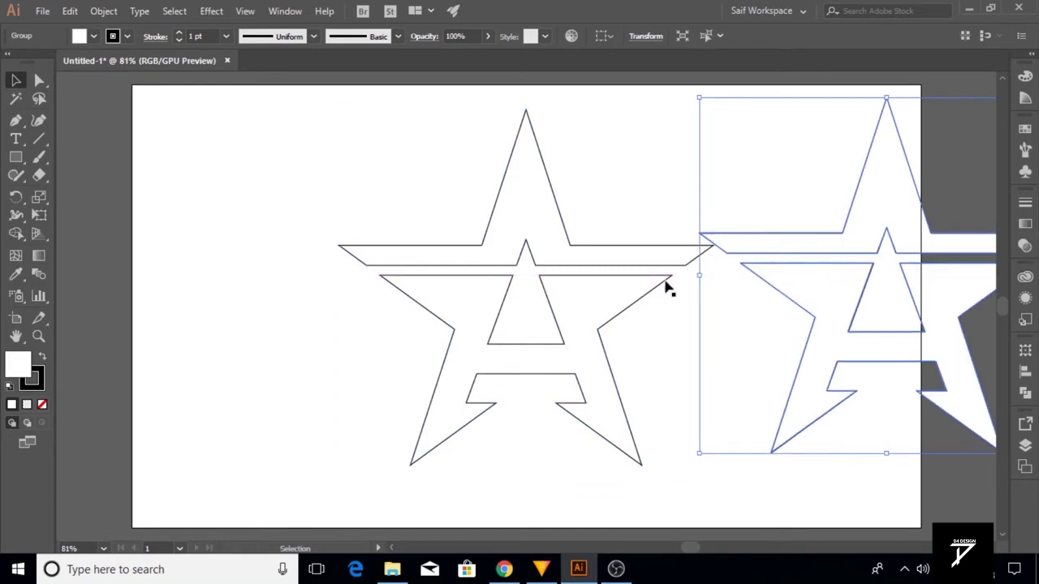
drag(455, 304, 253, 302)
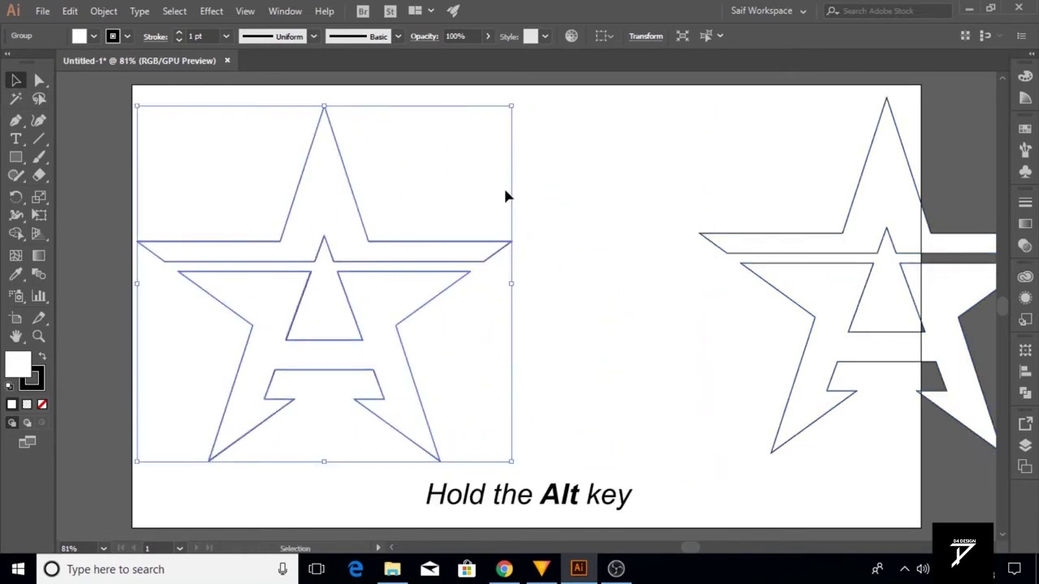
right_click(304, 204)
click(371, 326)
key(ctrl+shift+a)
click(328, 188)
click(94, 36)
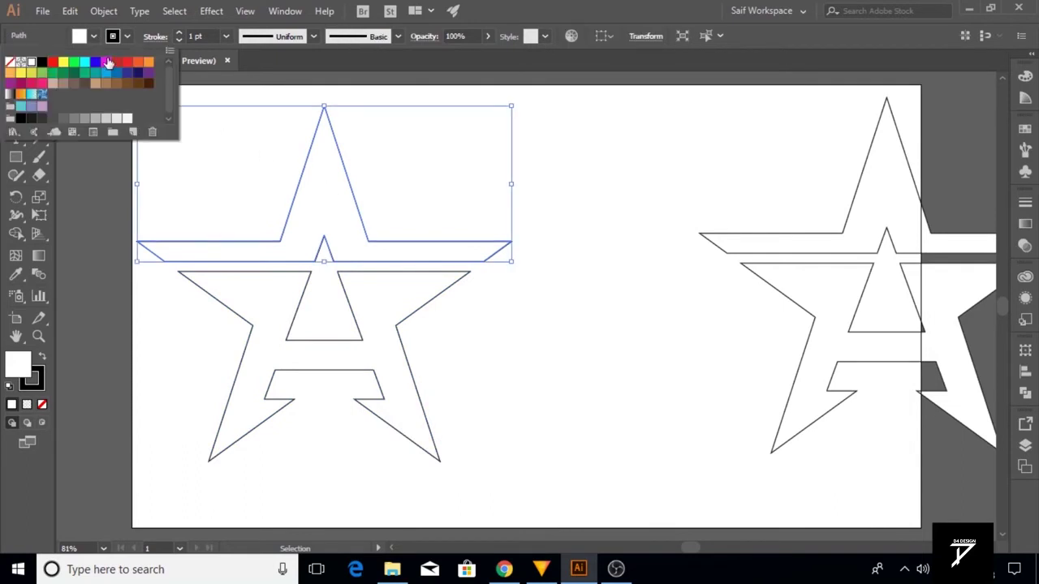
click(124, 65)
Step: Shift the duplicate star left and draw a vertical line down its centre
click(213, 203)
drag(823, 285, 694, 278)
click(39, 138)
drag(766, 81, 769, 423)
click(16, 79)
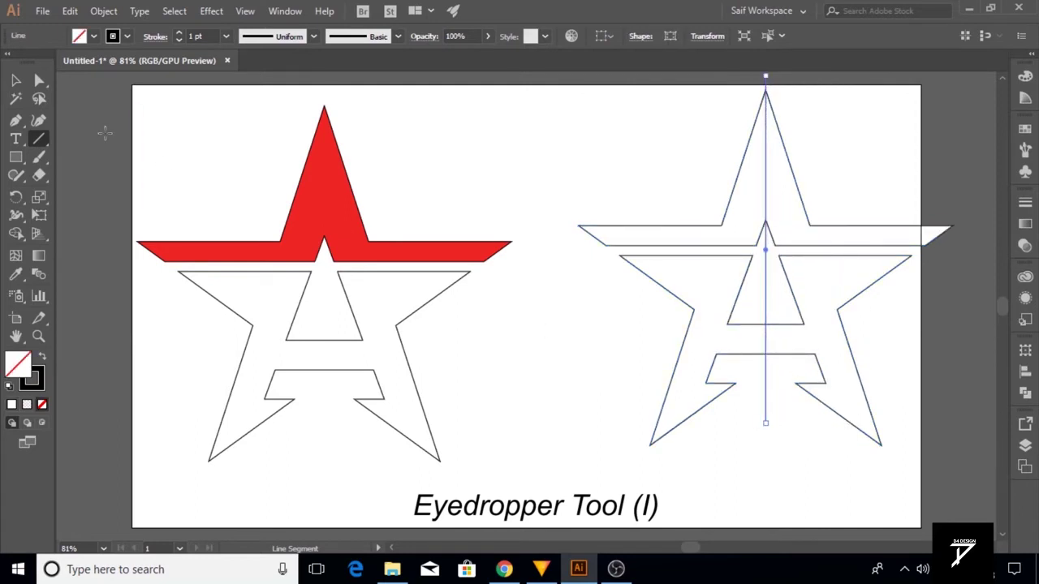
Step: Divide the duplicate star along the line with Pathfinder and delete its left half
shift+click(845, 305)
click(1026, 392)
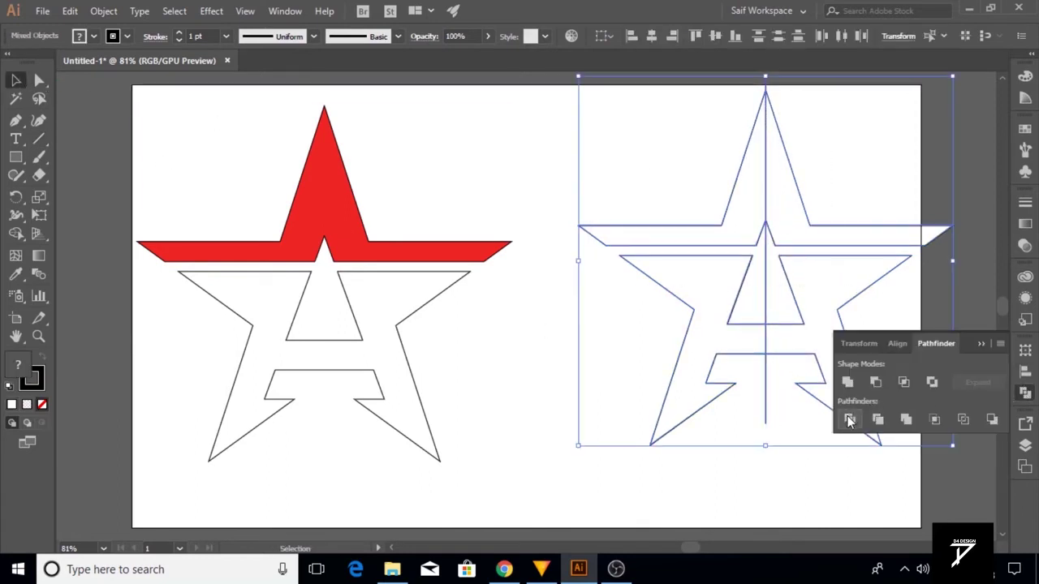
click(844, 419)
click(1025, 392)
click(893, 365)
right_click(733, 278)
mouse_move(772, 437)
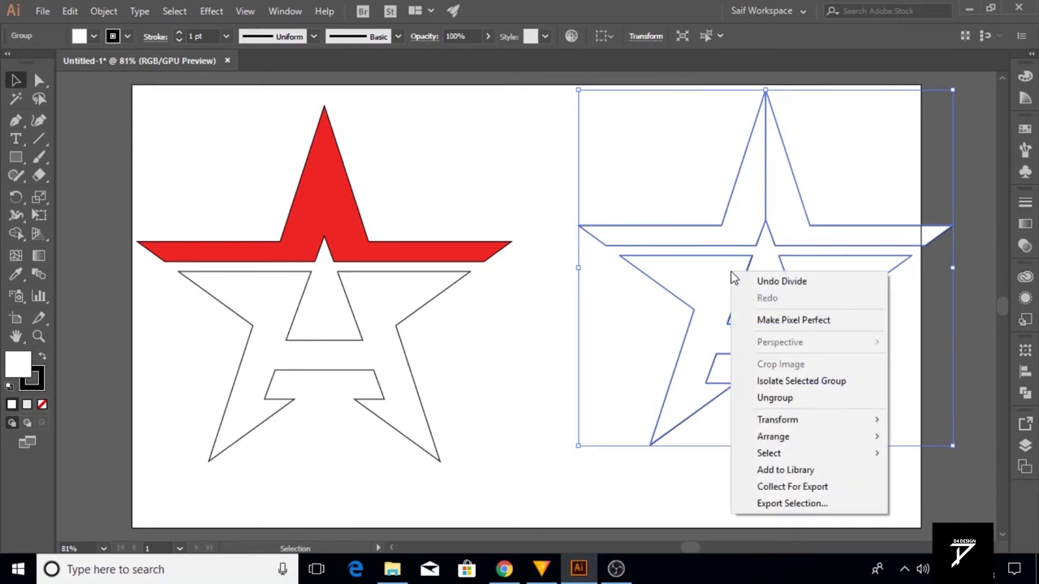
click(781, 398)
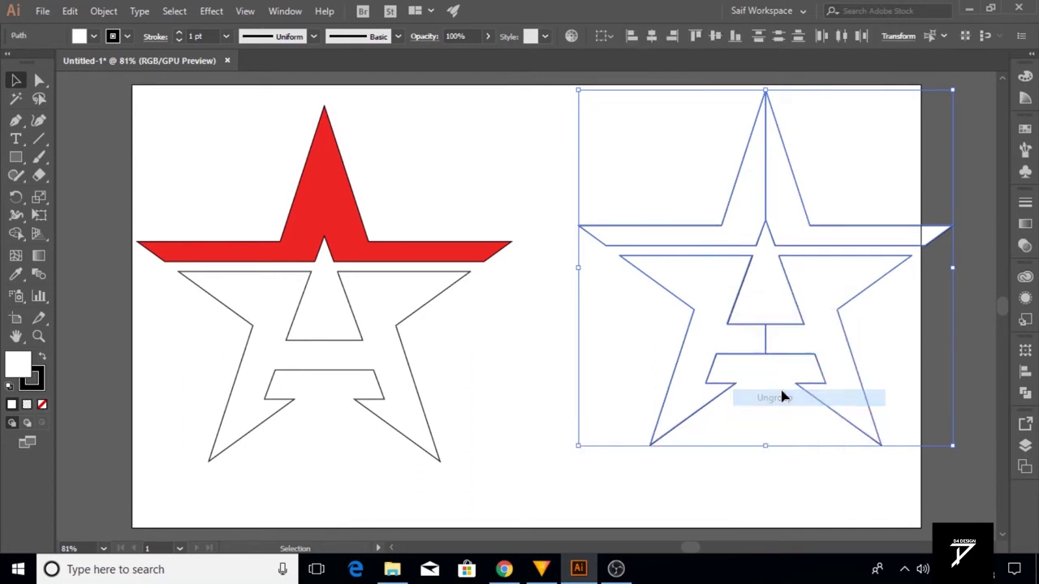
drag(574, 170, 696, 352)
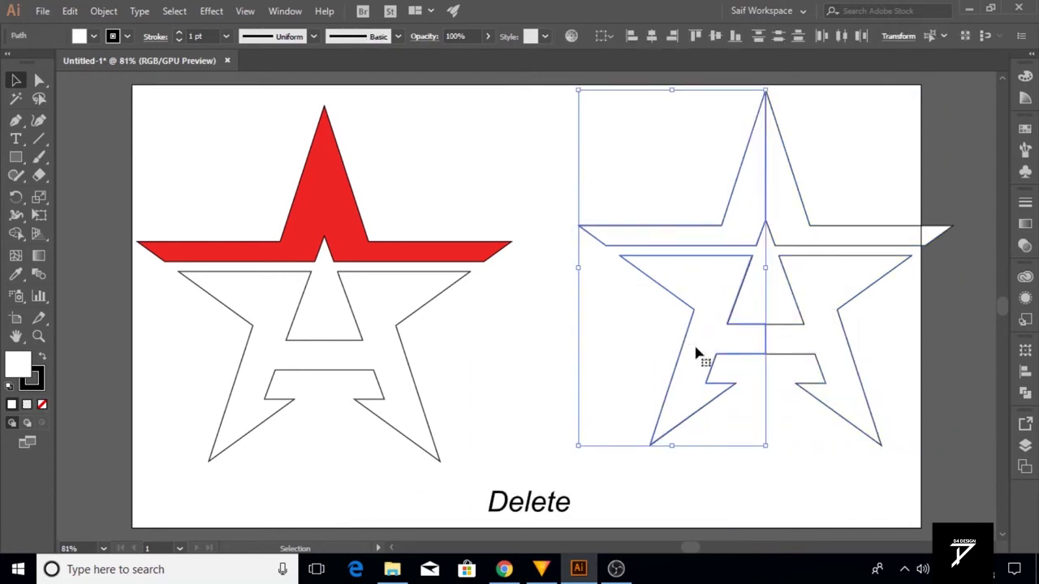
key(Delete)
Step: Fill the remaining right-half pieces black (#000000)
drag(736, 152, 872, 359)
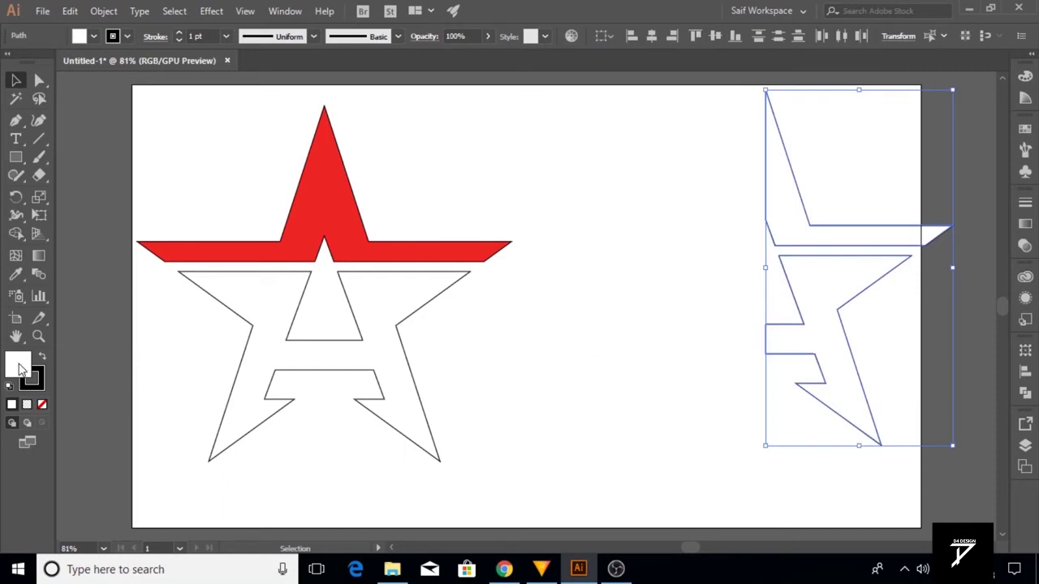
double_click(22, 370)
text(000000)
click(975, 121)
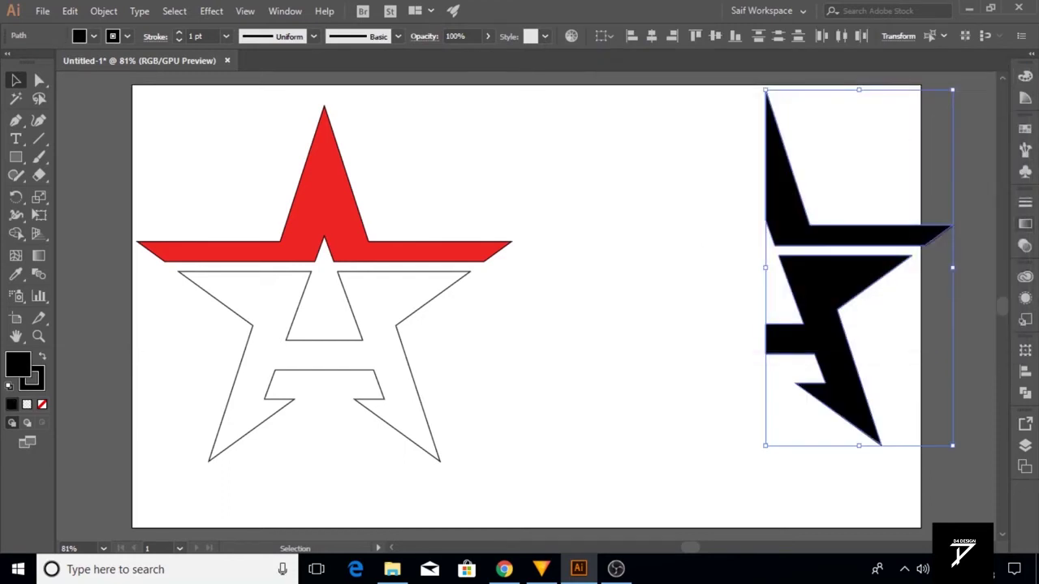
click(1026, 245)
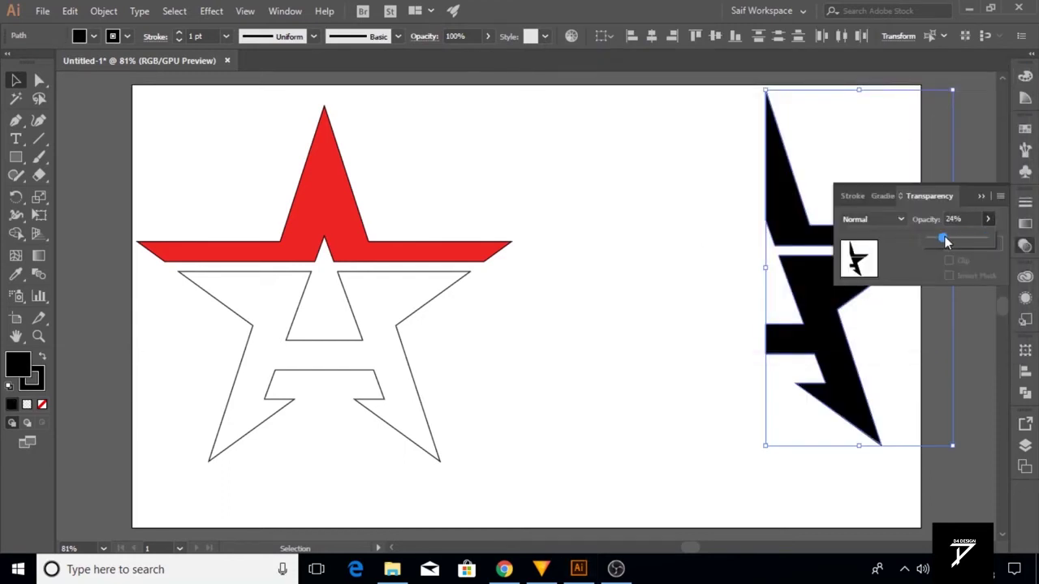
Step: Set the black half to about 15% opacity and lay it over the main star
drag(943, 243, 941, 240)
mouse_move(781, 231)
mouse_down()
mouse_move(369, 280)
mouse_move(338, 244)
mouse_up()
click(181, 202)
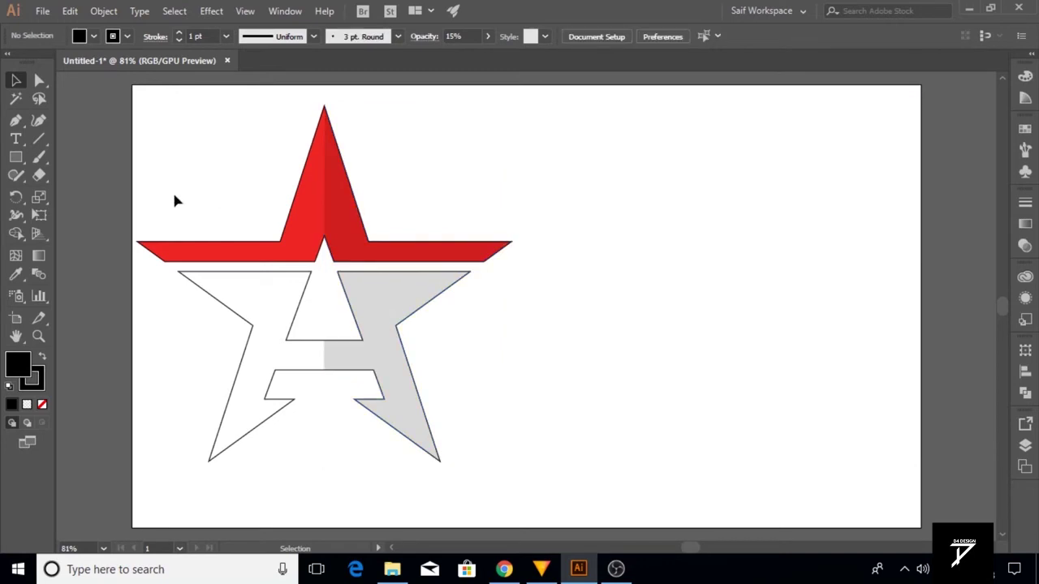
Step: Scale down the whole logo, centre it, and draw an artboard-sized rectangle
key(ctrl+a)
drag(513, 460, 466, 425)
drag(371, 336, 582, 341)
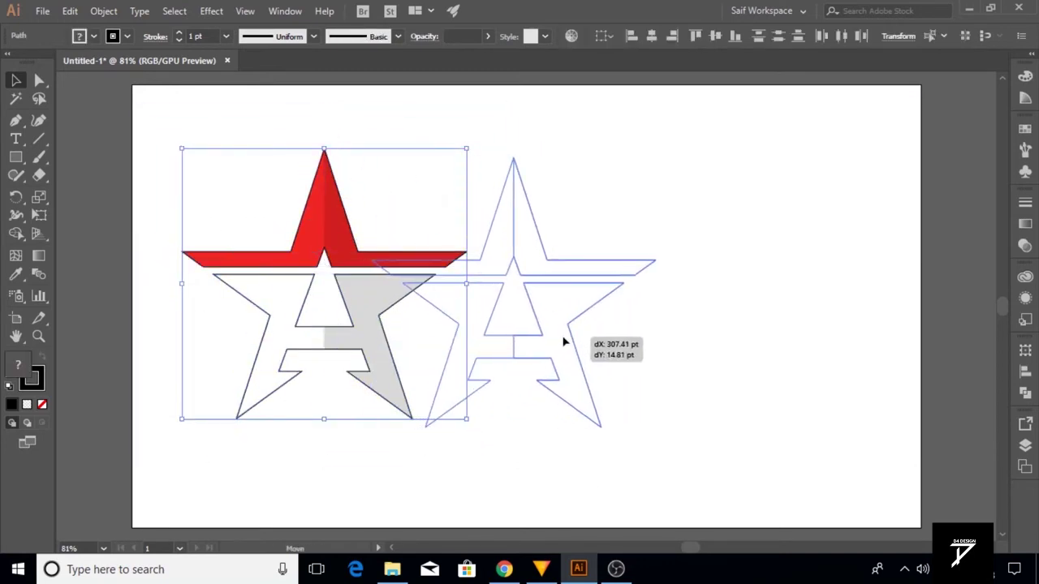
drag(583, 341, 571, 358)
click(717, 328)
key(m)
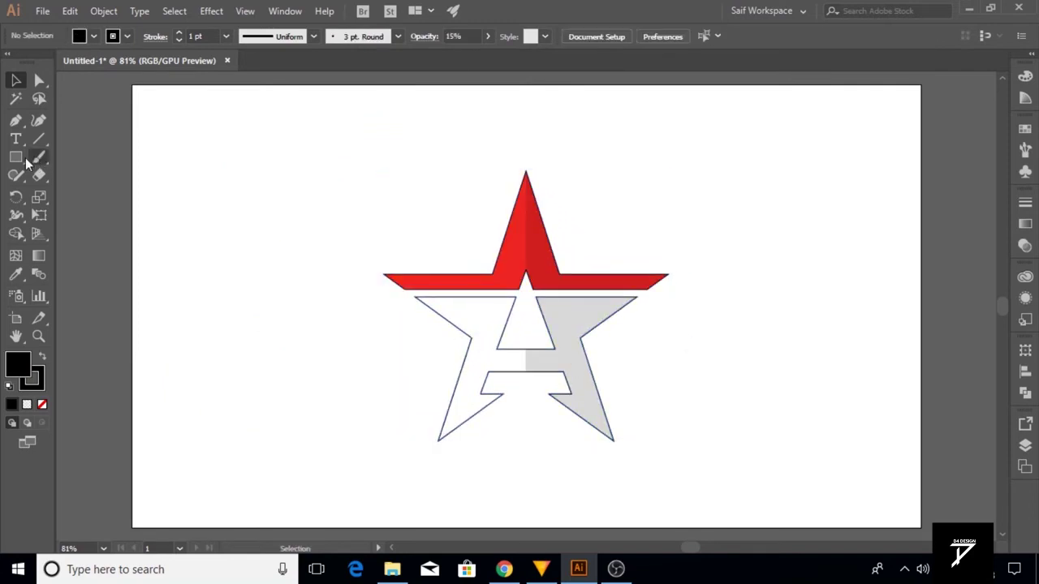
drag(134, 86, 921, 527)
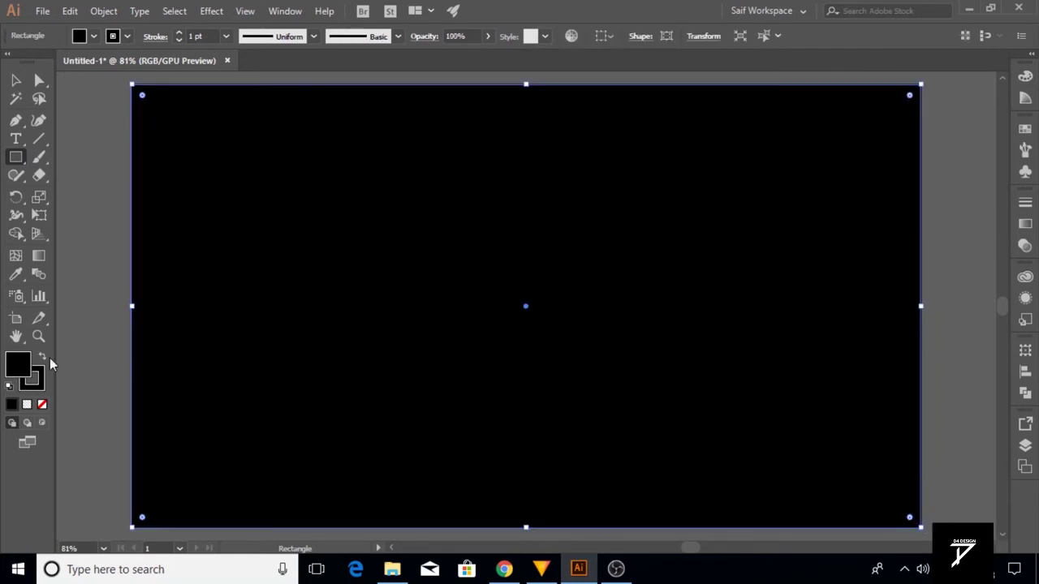
Step: Fill the rectangle with a radial gradient whose left stop is fully opaque dark navy
click(26, 405)
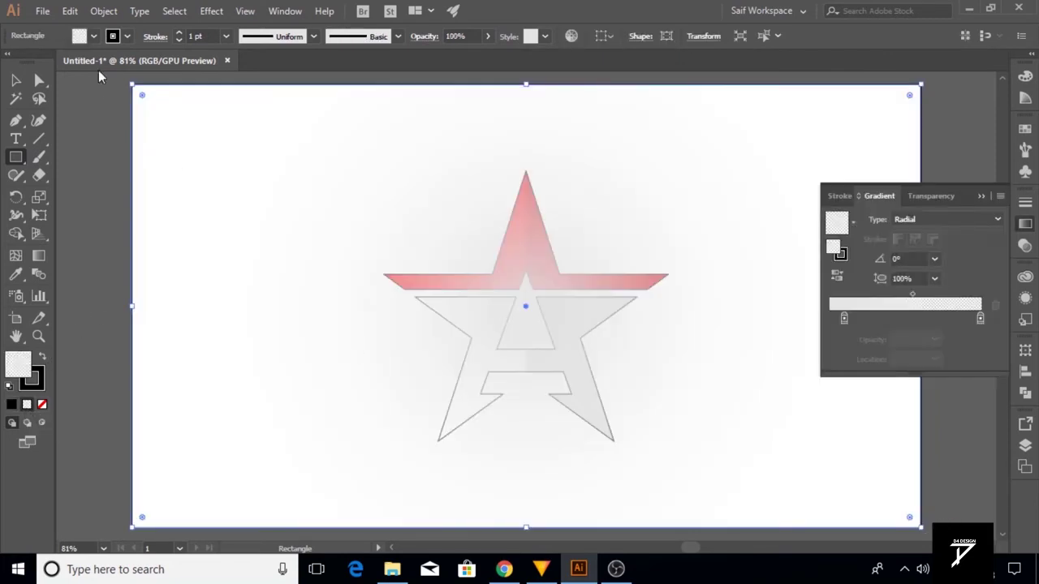
click(93, 35)
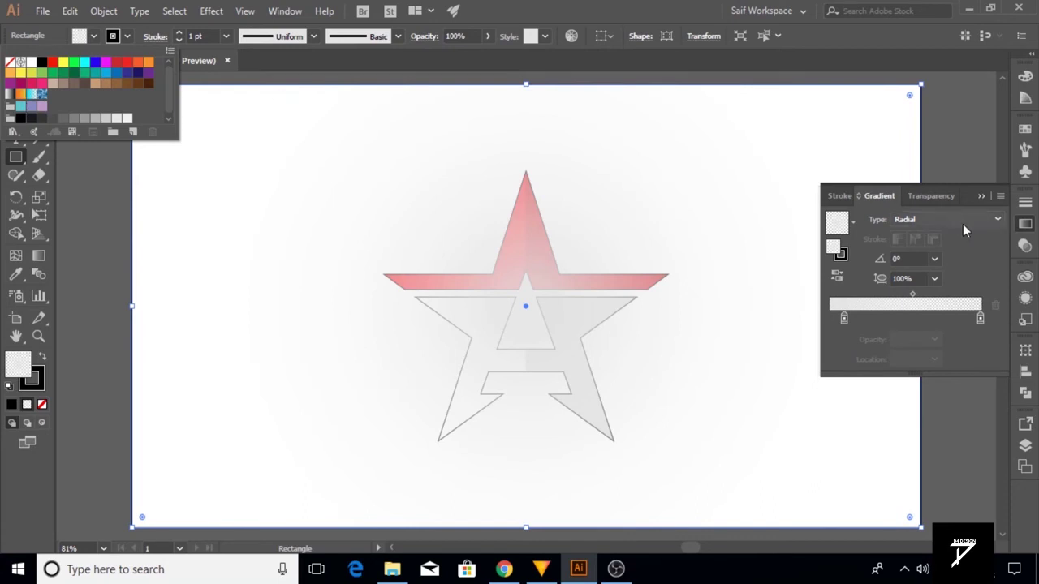
click(833, 323)
drag(844, 318, 830, 318)
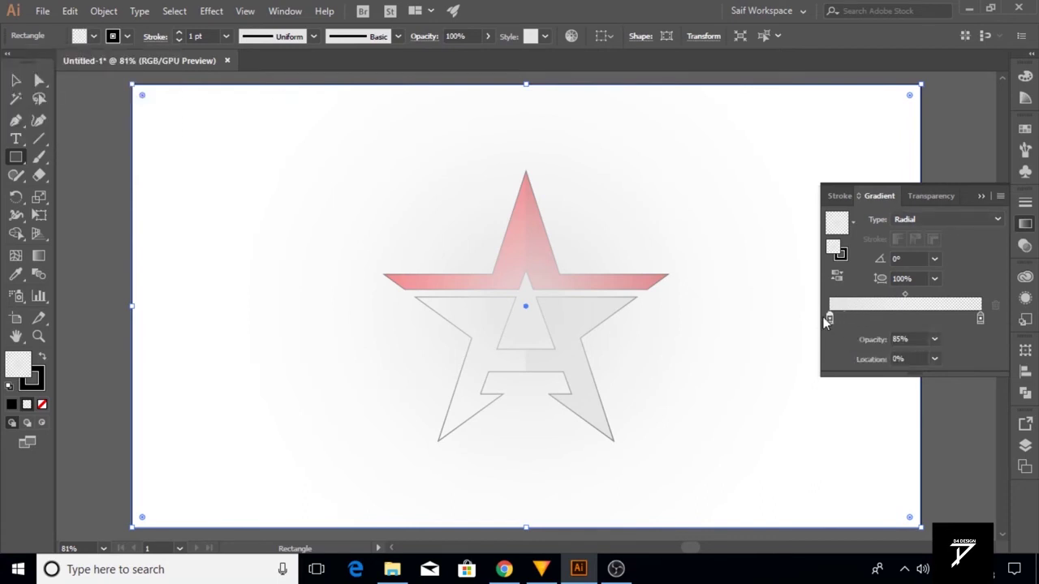
click(935, 339)
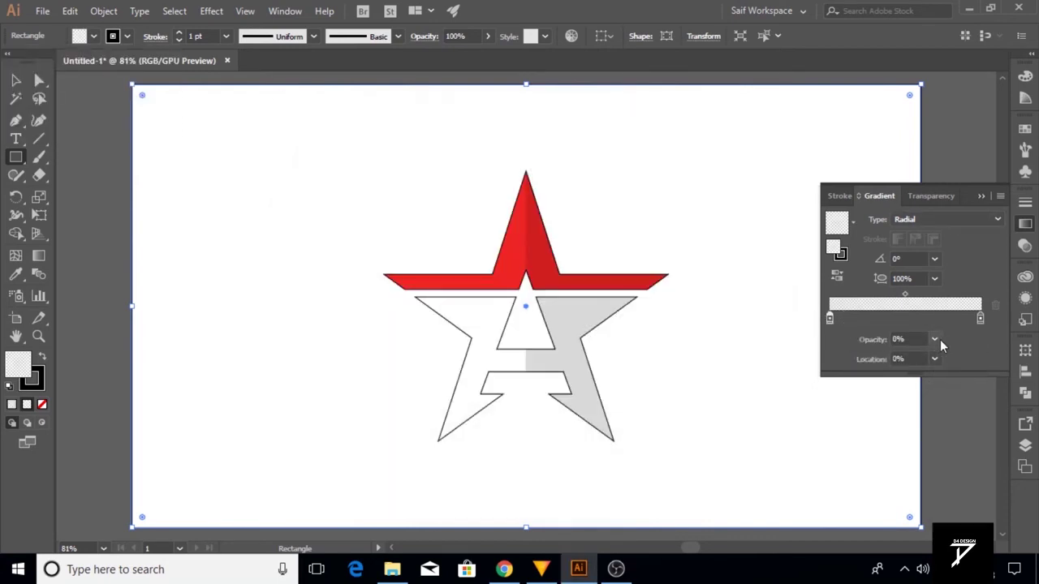
click(935, 339)
click(972, 501)
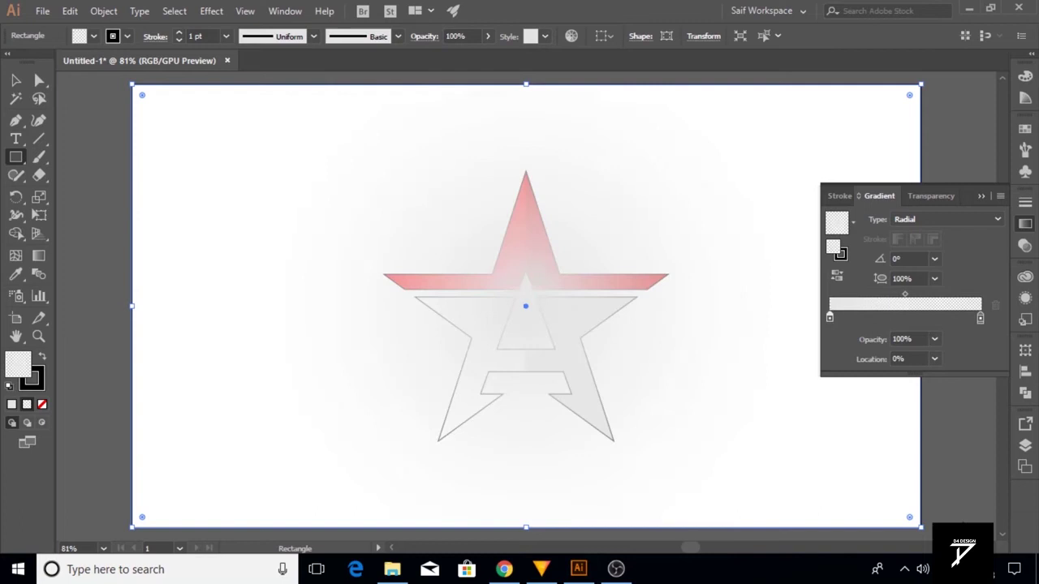
double_click(830, 317)
click(889, 380)
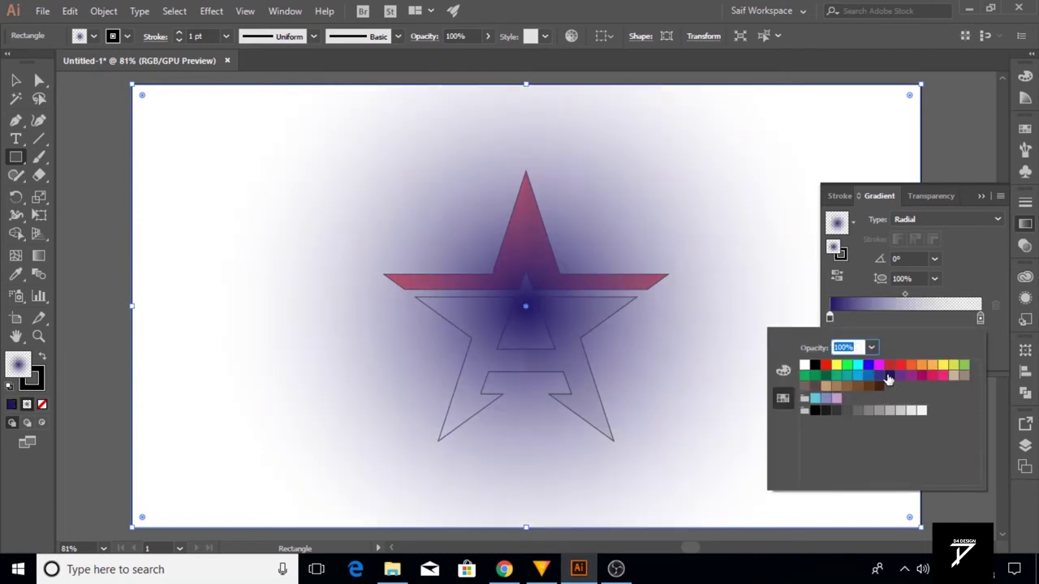
click(980, 318)
Step: Make the right gradient stop a fully opaque very dark colour
double_click(980, 318)
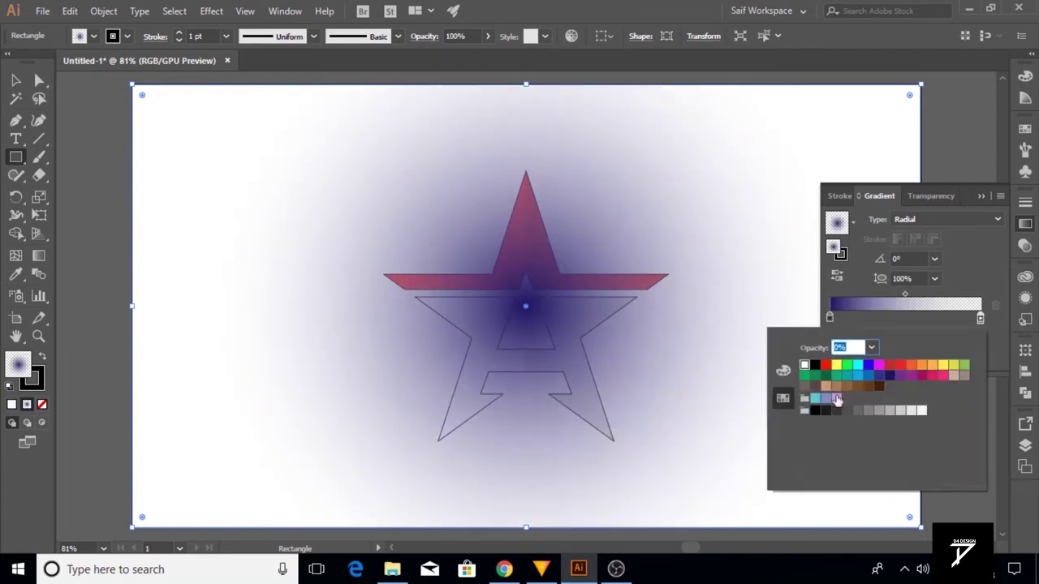
click(816, 411)
click(871, 347)
click(897, 529)
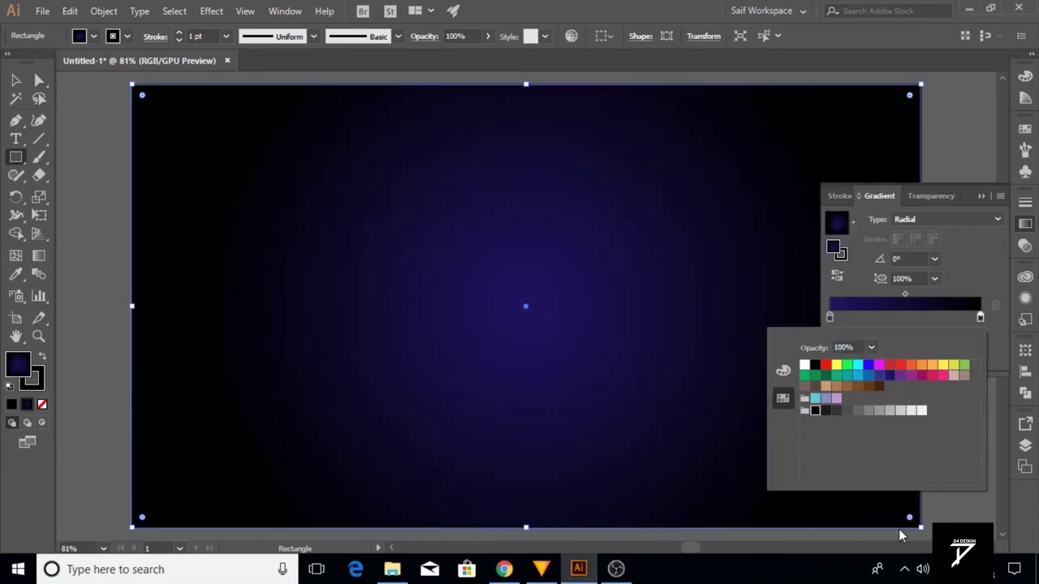
key(Escape)
key(g)
click(38, 336)
scroll(560, 247, down, 3)
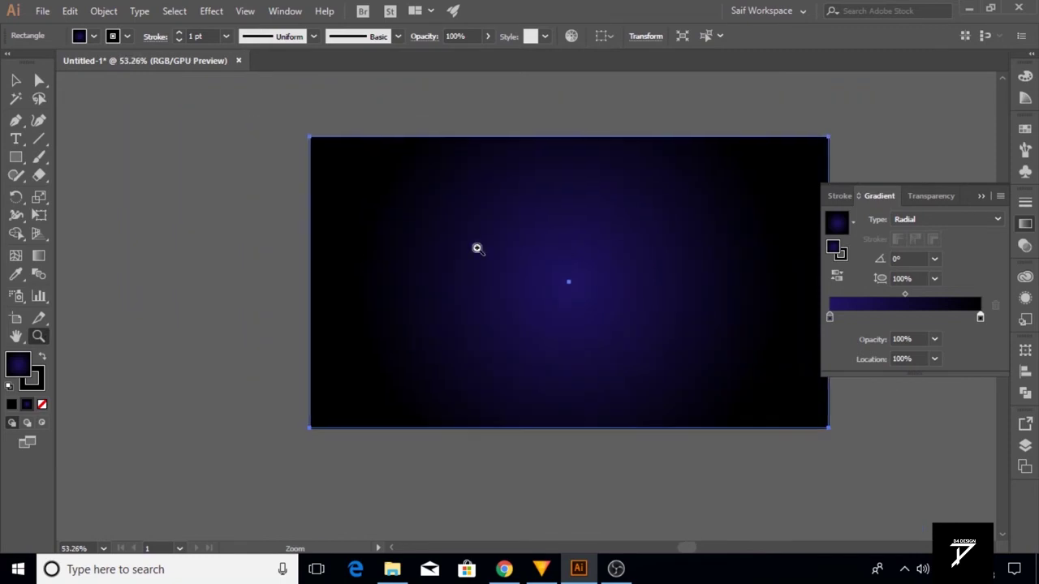
Step: Flatten and widen the radial gradient ellipse with the Gradient tool
key(g)
drag(568, 73, 570, 172)
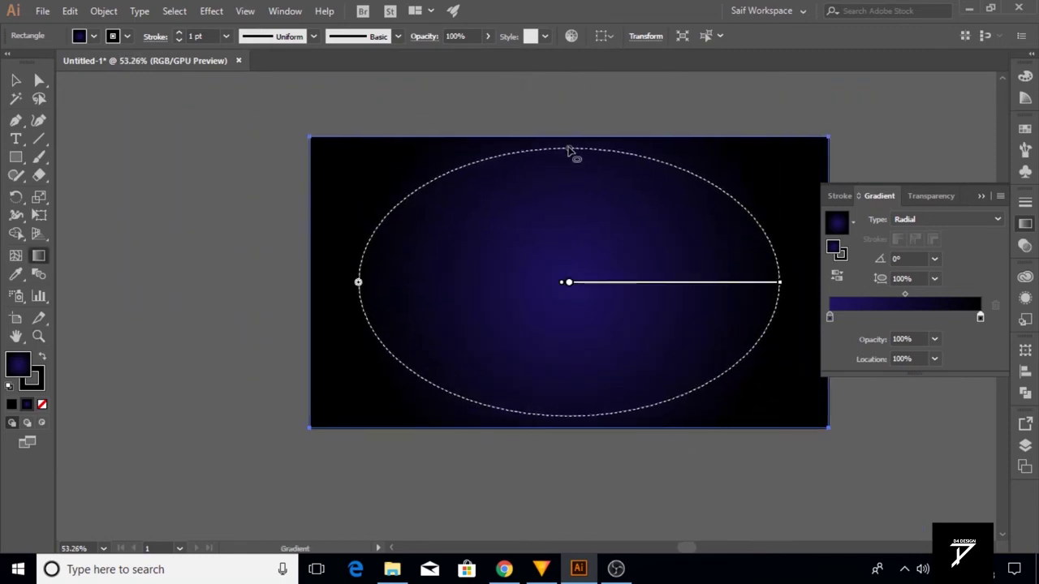
click(991, 197)
drag(780, 283, 883, 283)
Step: Send the background rectangle to the back and zoom in on the star
key(v)
right_click(416, 199)
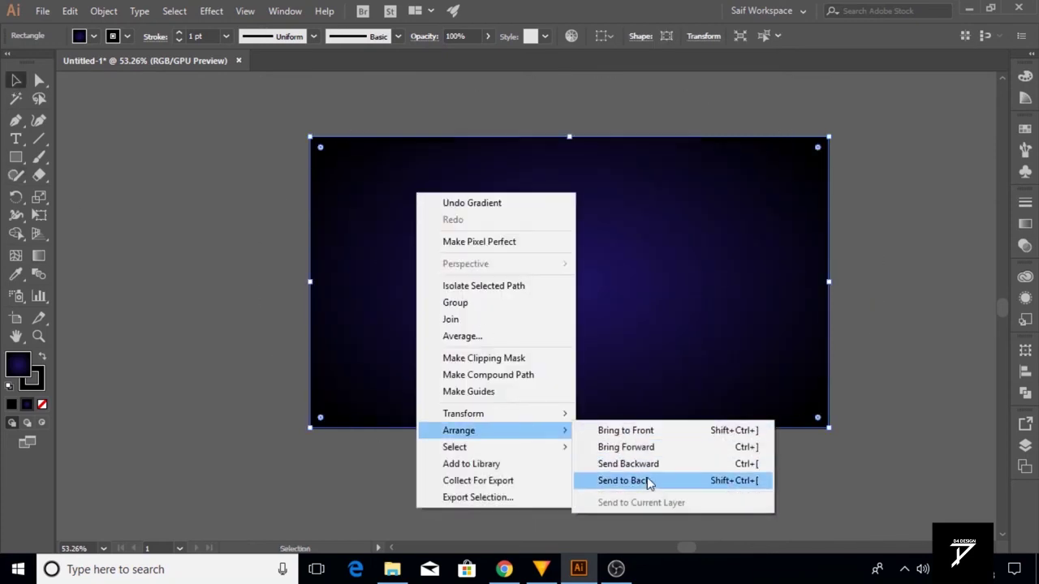
click(598, 480)
click(39, 336)
drag(548, 283, 717, 262)
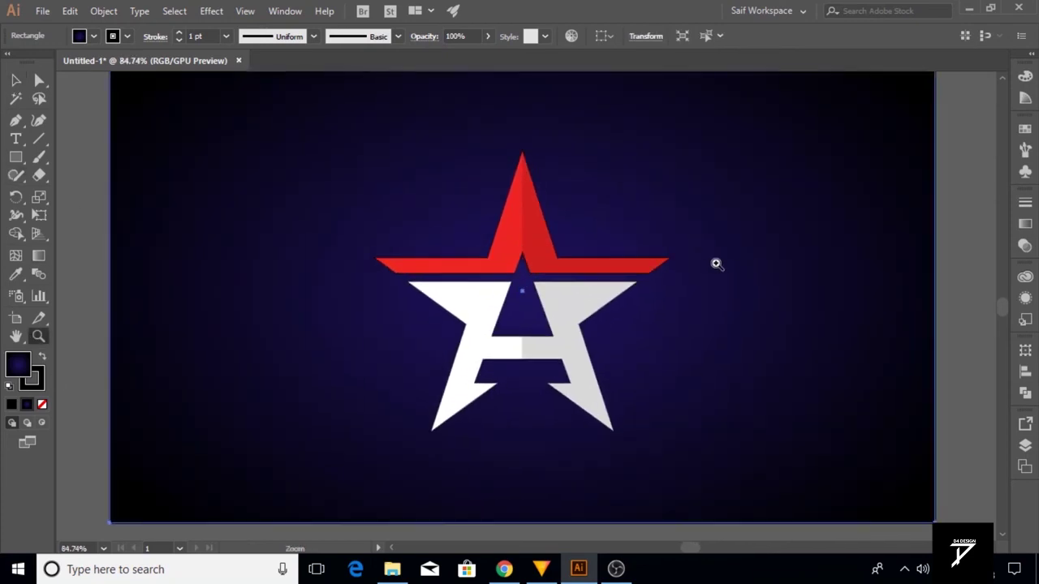
click(16, 80)
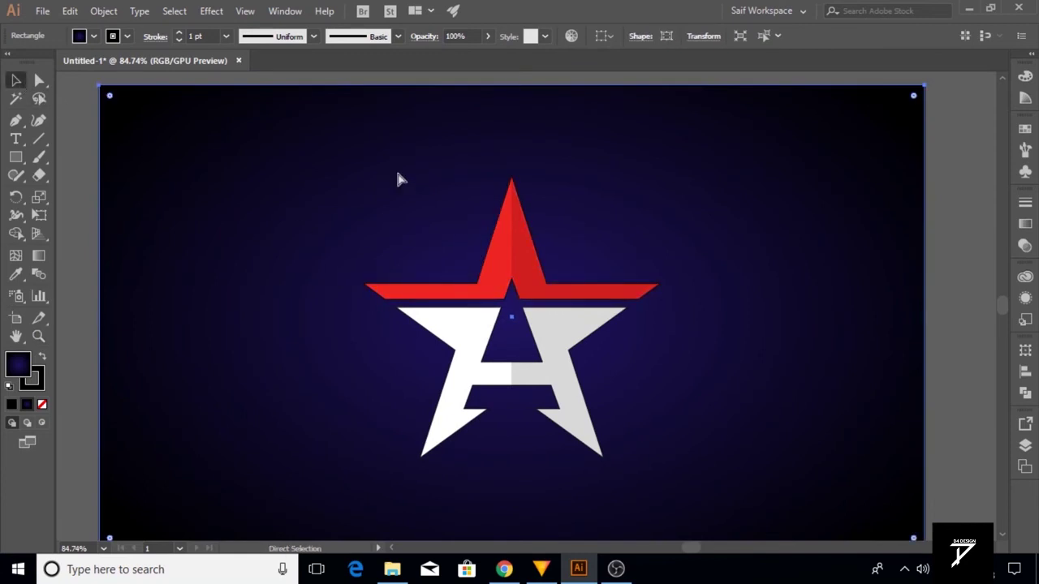
Step: Lock the background rectangle and set the whole star's stroke to None
key(ctrl+2)
mouse_move(373, 198)
mouse_down()
mouse_move(663, 459)
mouse_move(574, 424)
mouse_move(578, 373)
mouse_up()
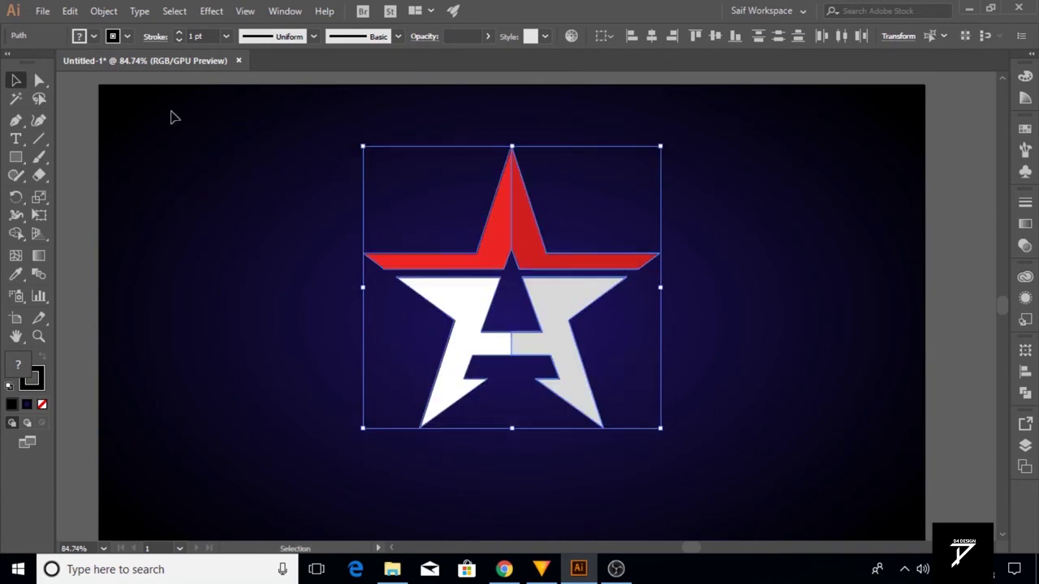
click(126, 37)
click(8, 68)
click(74, 193)
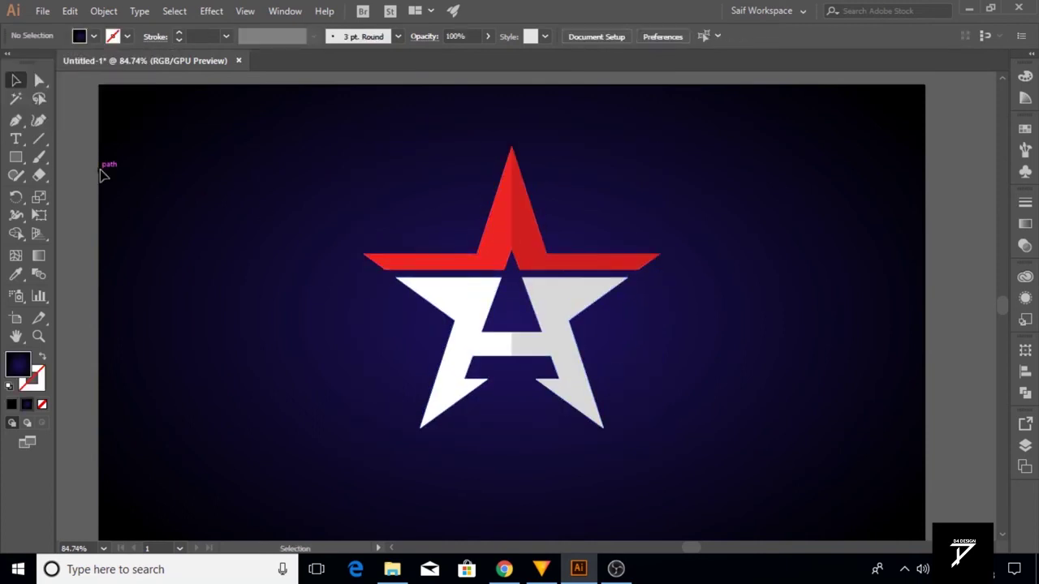
Step: Adjust the opacity of the star's shaded right half in the Transparency panel
click(568, 301)
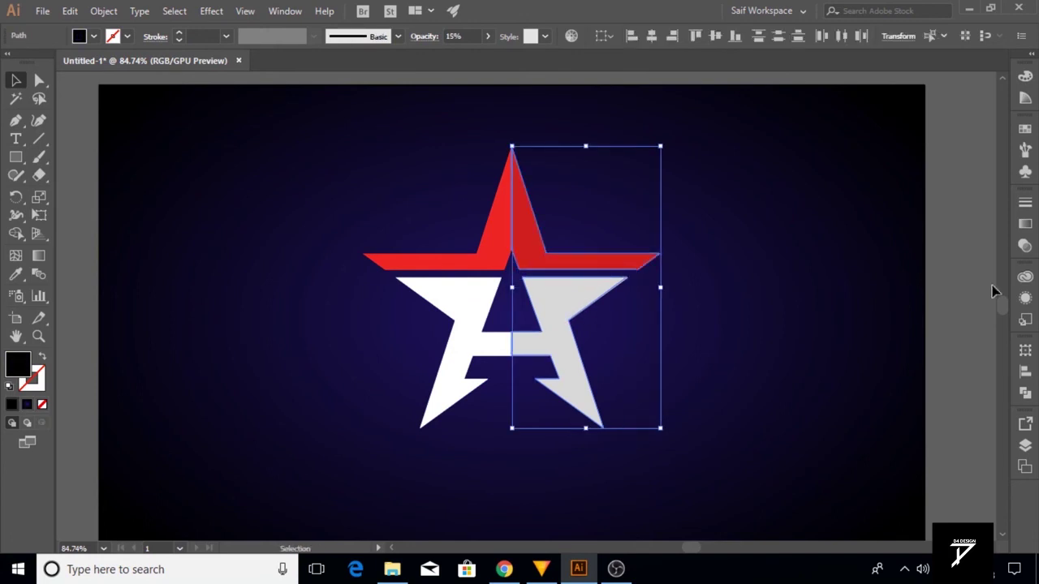
click(1025, 246)
click(989, 219)
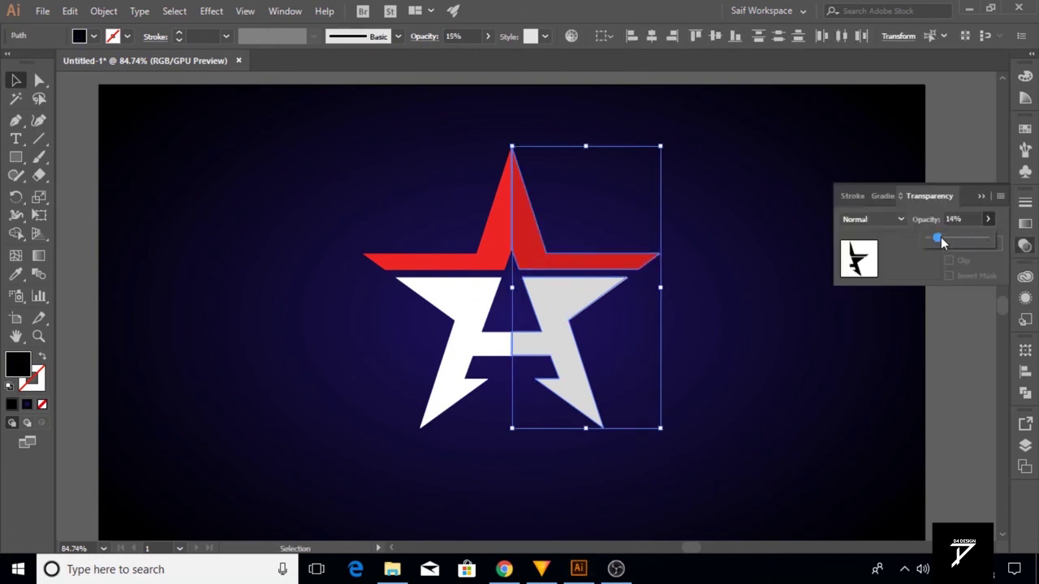
click(793, 235)
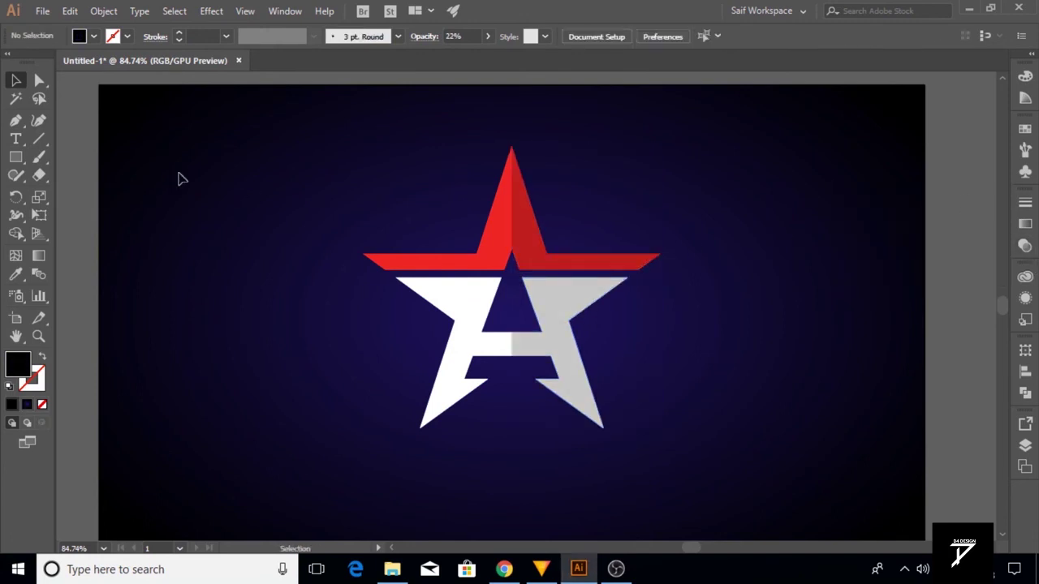
click(15, 139)
Step: Add 72 pt 'Logo Name' text below the star
click(524, 481)
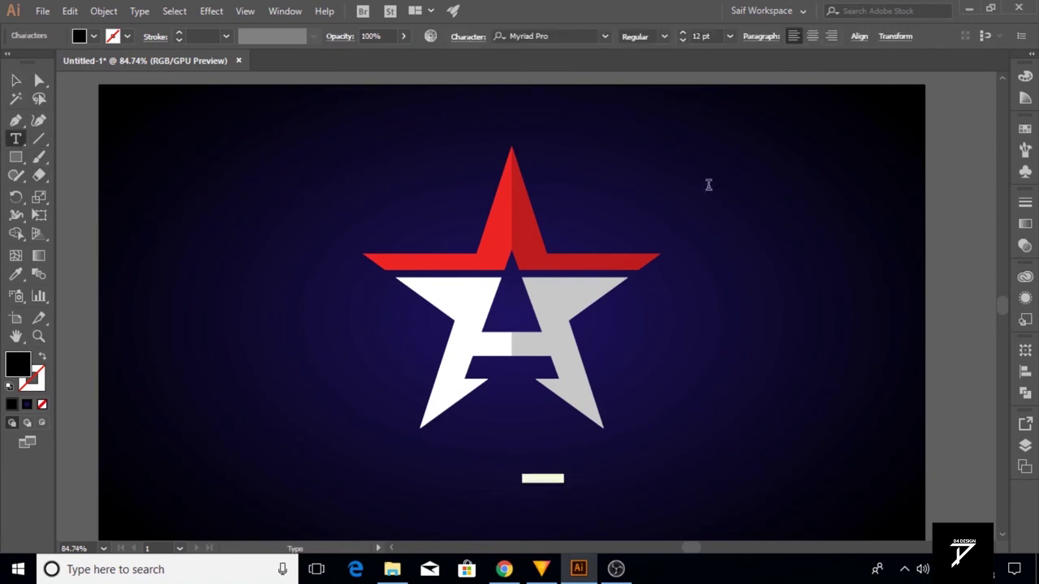
click(729, 37)
click(750, 304)
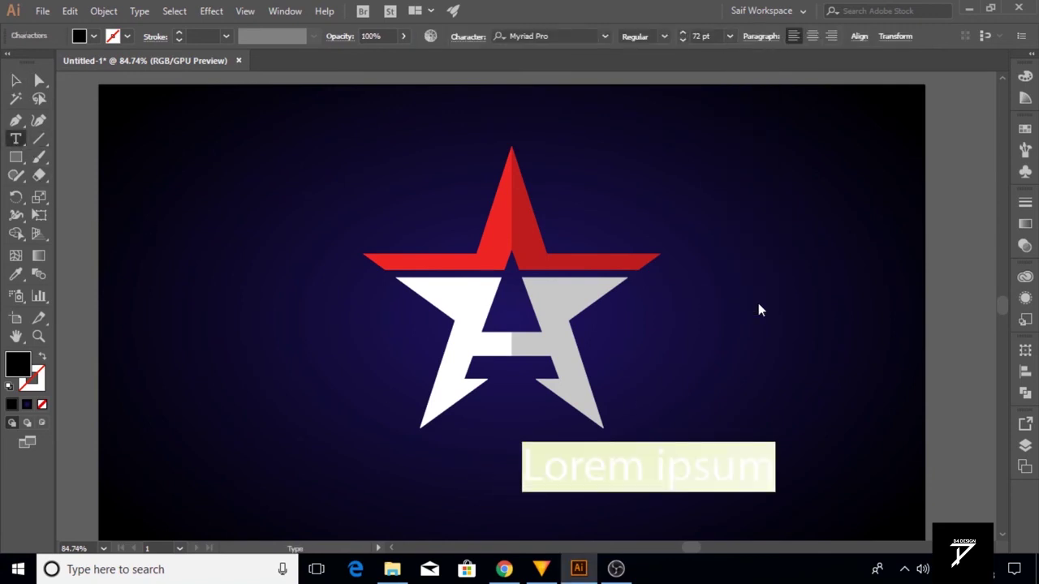
text(Logo Name)
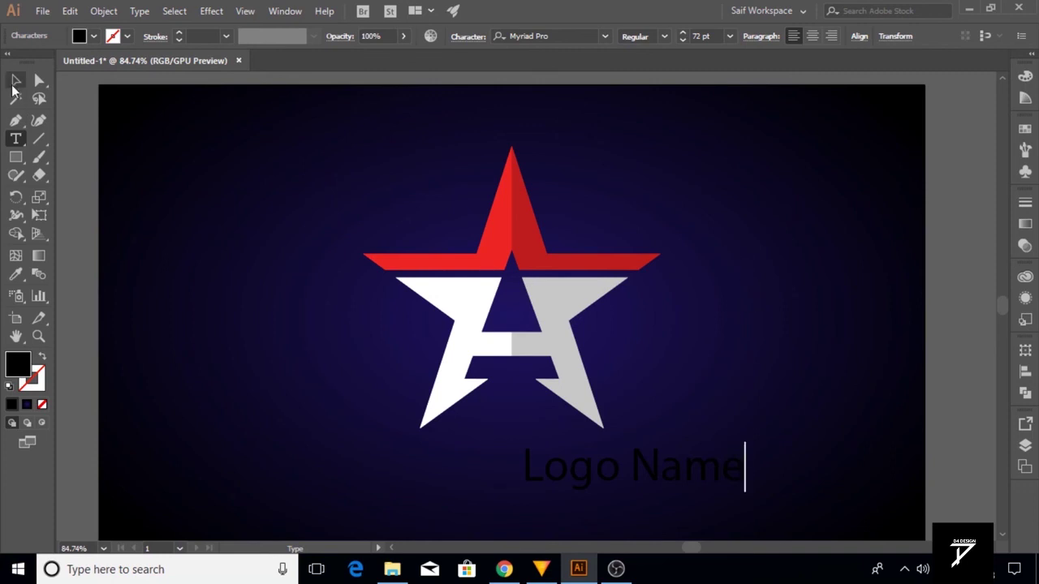
key(Escape)
Step: Make the 'Logo Name' text white and set its font to Modern No. 20
click(547, 455)
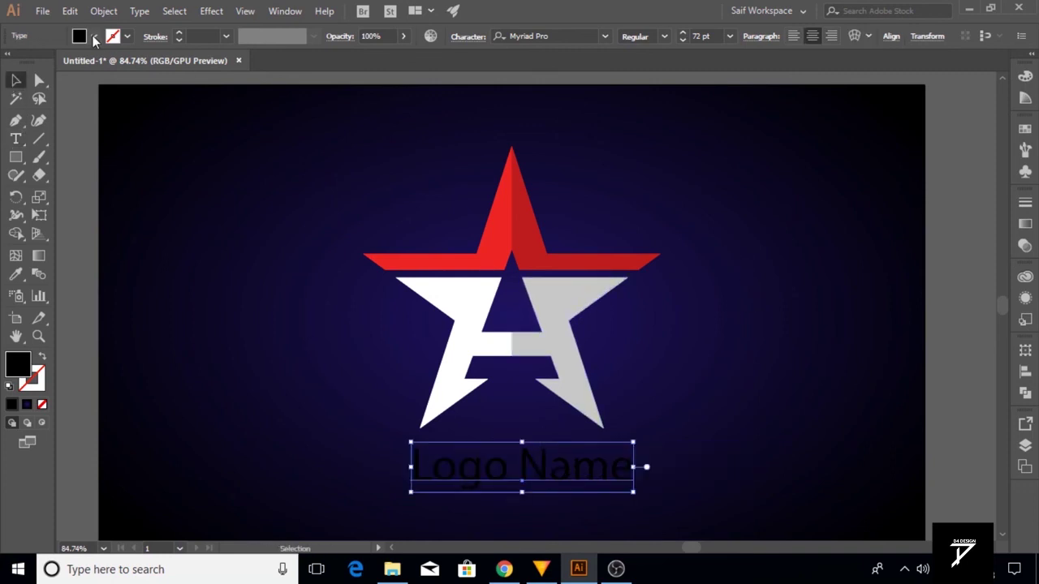
click(94, 37)
click(31, 63)
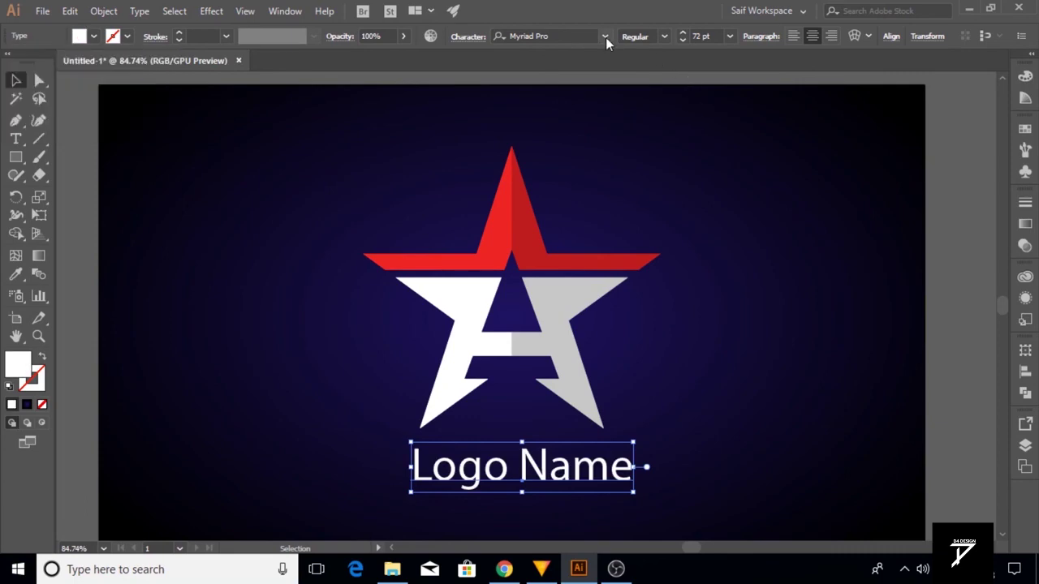
click(604, 37)
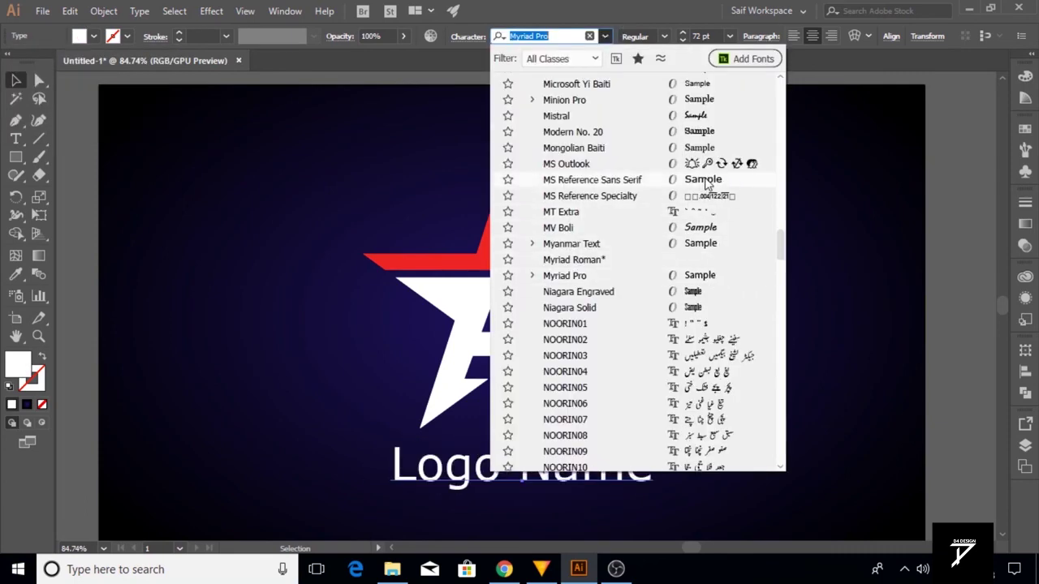
click(699, 131)
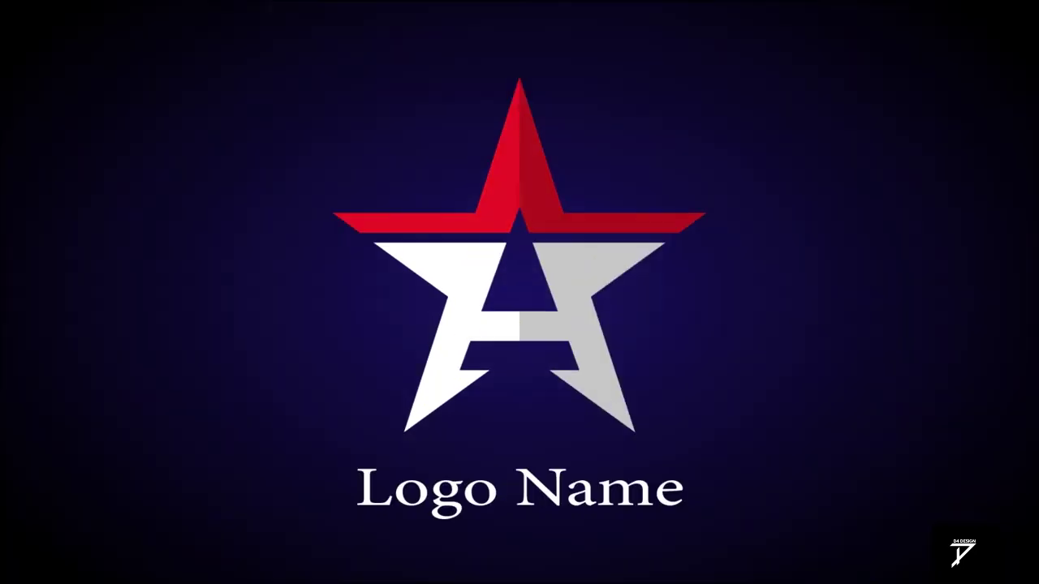